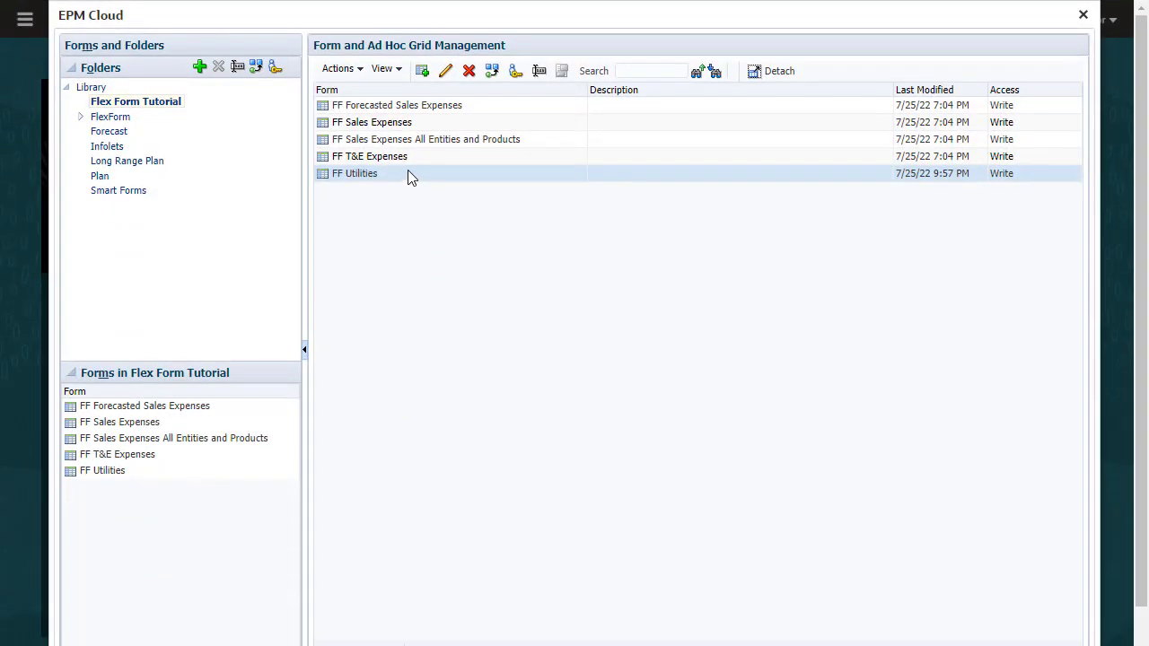
# Open the FF Utilities form for editing on its Layout tab
pyautogui.click(407, 171)
pyautogui.click(445, 70)
pyautogui.click(396, 94)
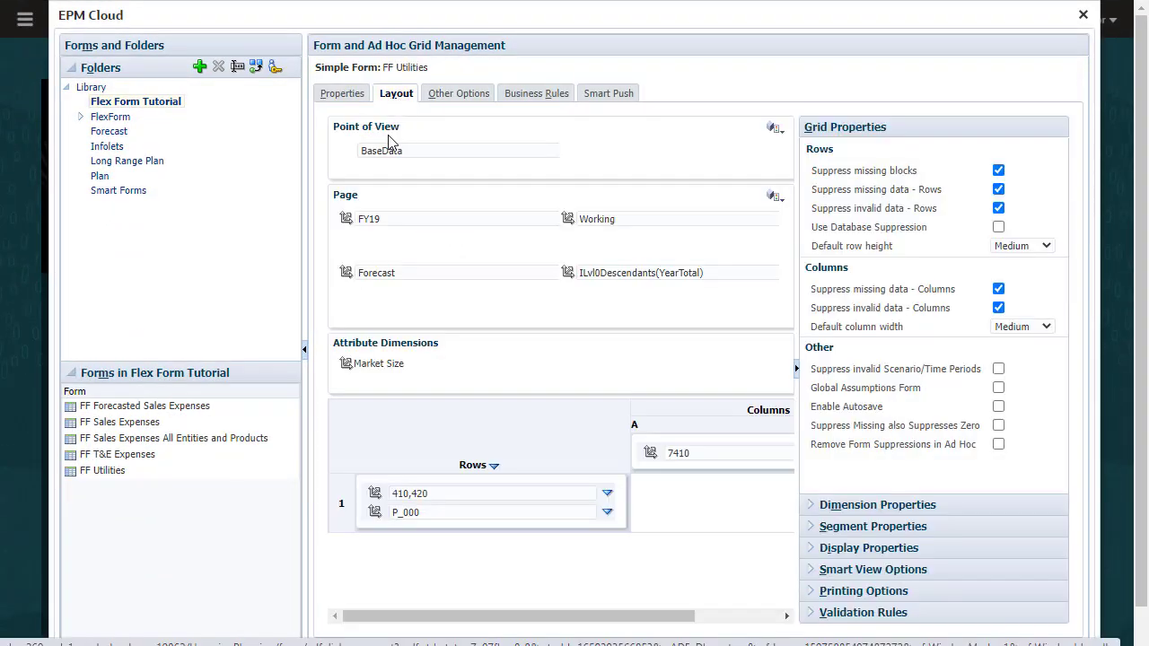
pyautogui.click(305, 350)
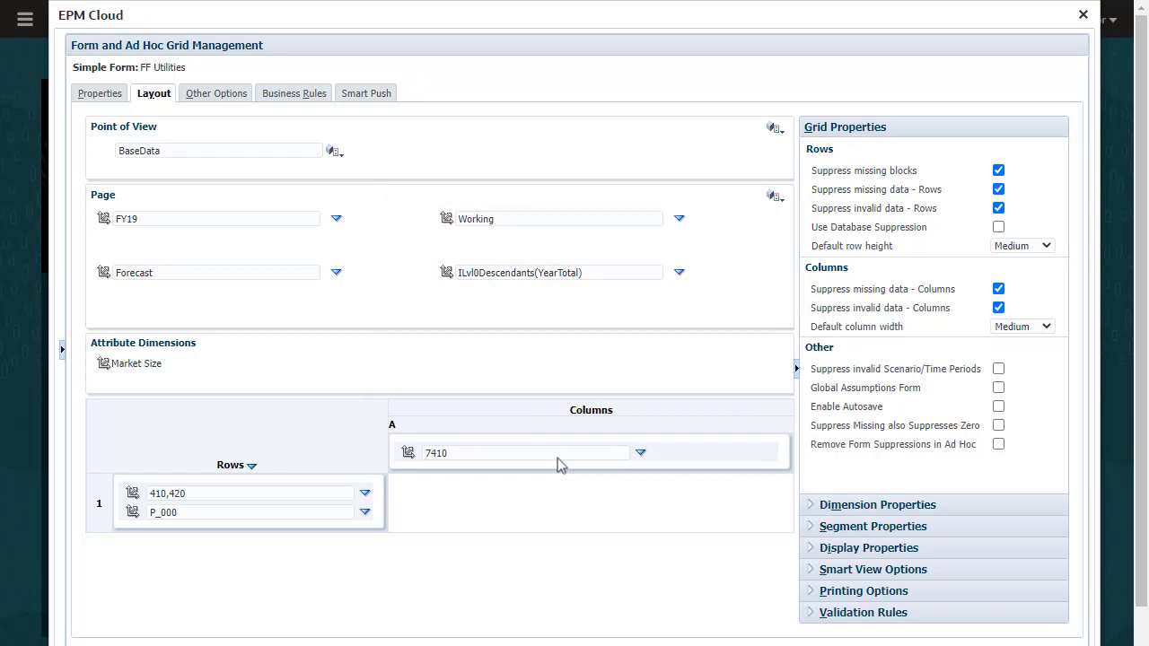
# Enable flex form for rows and columns under Smart View Options and save the form
pyautogui.click(812, 571)
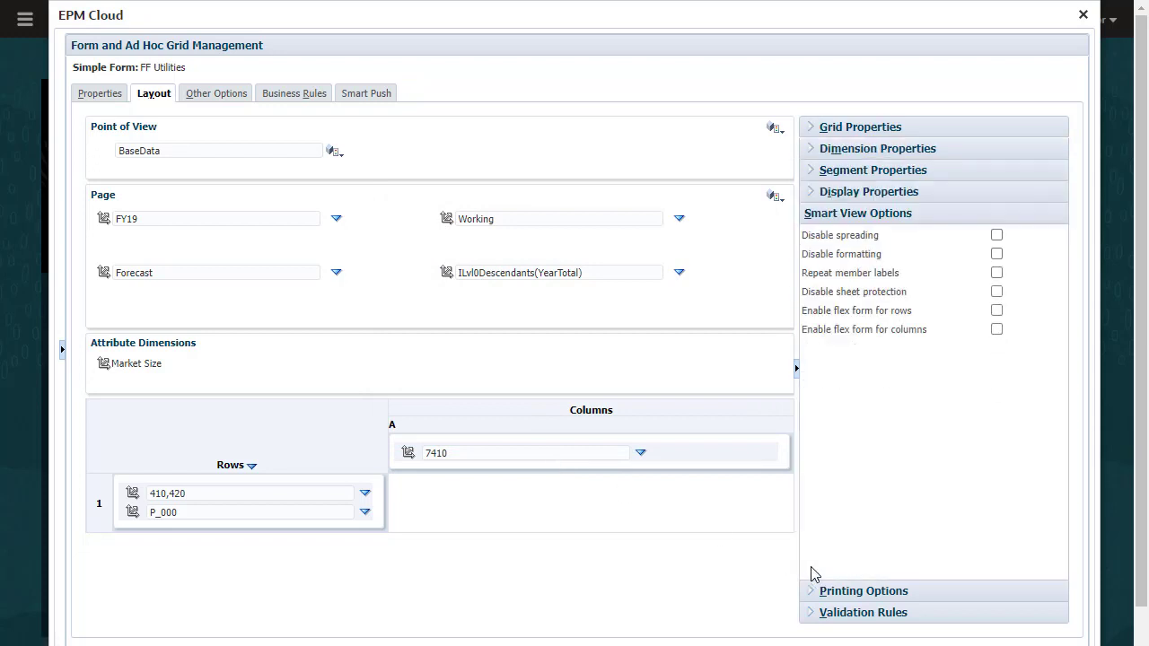
pyautogui.click(996, 310)
pyautogui.click(997, 329)
pyautogui.click(687, 212)
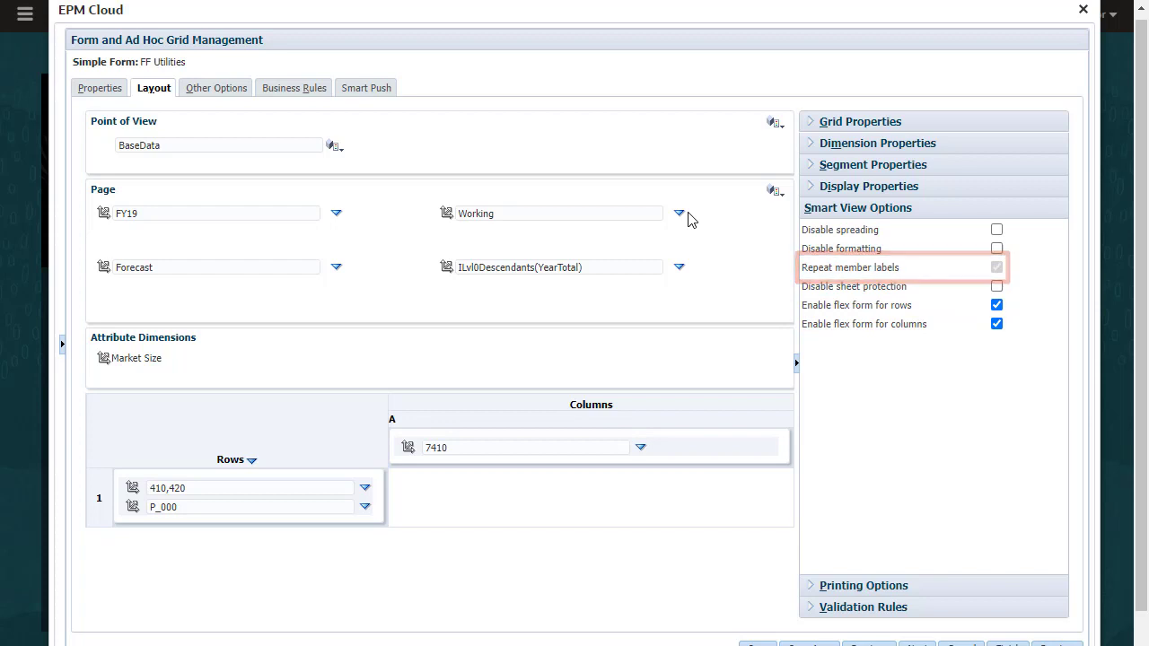
# Tick Flex beyond form definition for the Product, Entity and Account dimensions
pyautogui.click(341, 506)
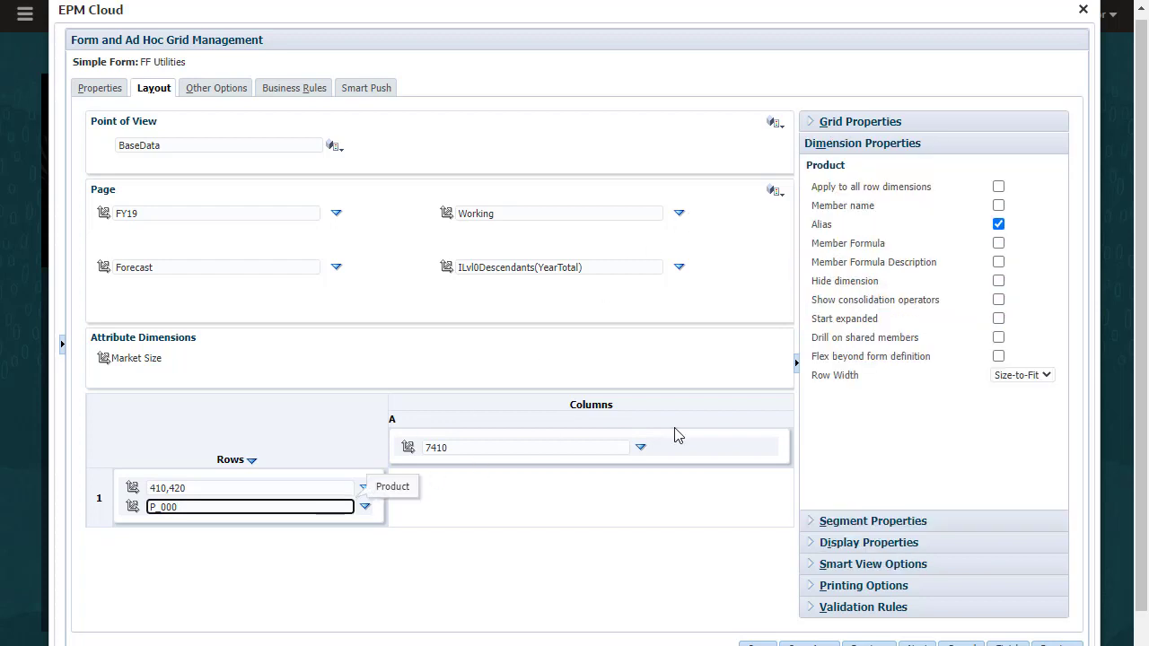
pyautogui.click(998, 356)
pyautogui.click(333, 492)
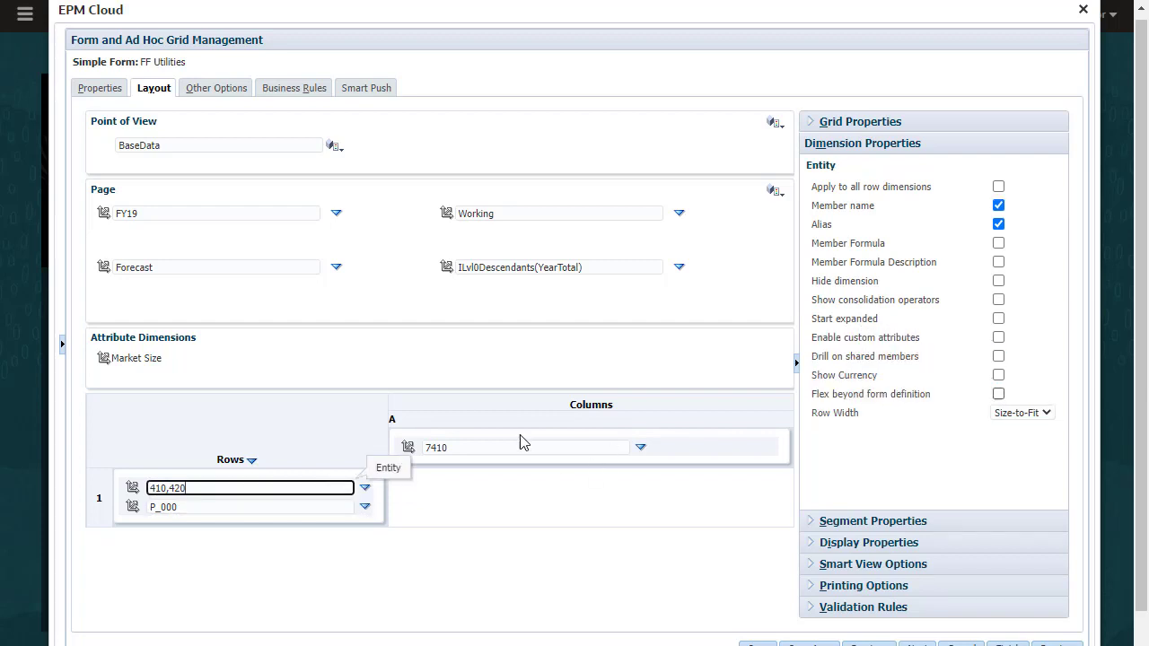
pyautogui.click(998, 394)
pyautogui.click(601, 451)
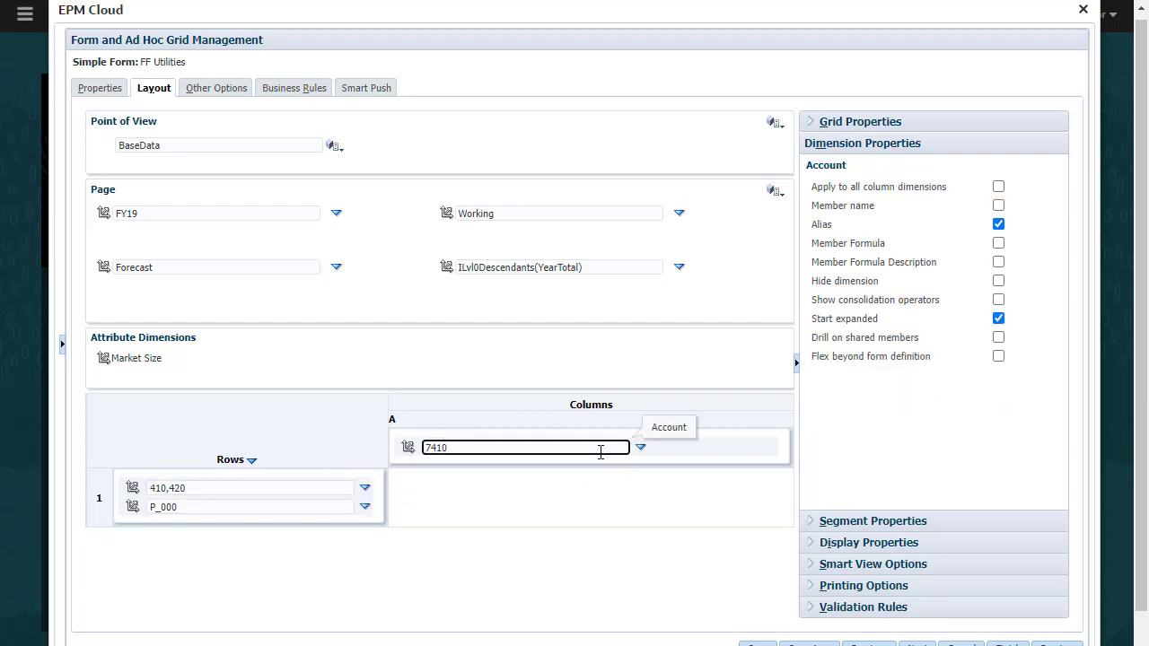
pyautogui.click(998, 356)
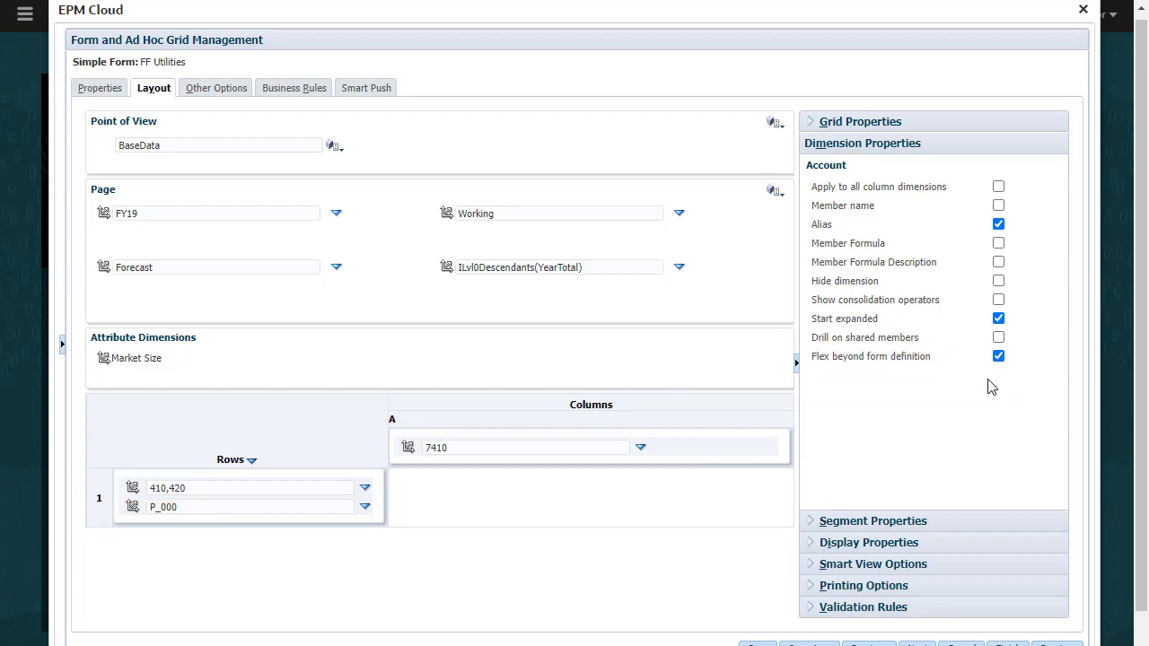
pyautogui.click(366, 488)
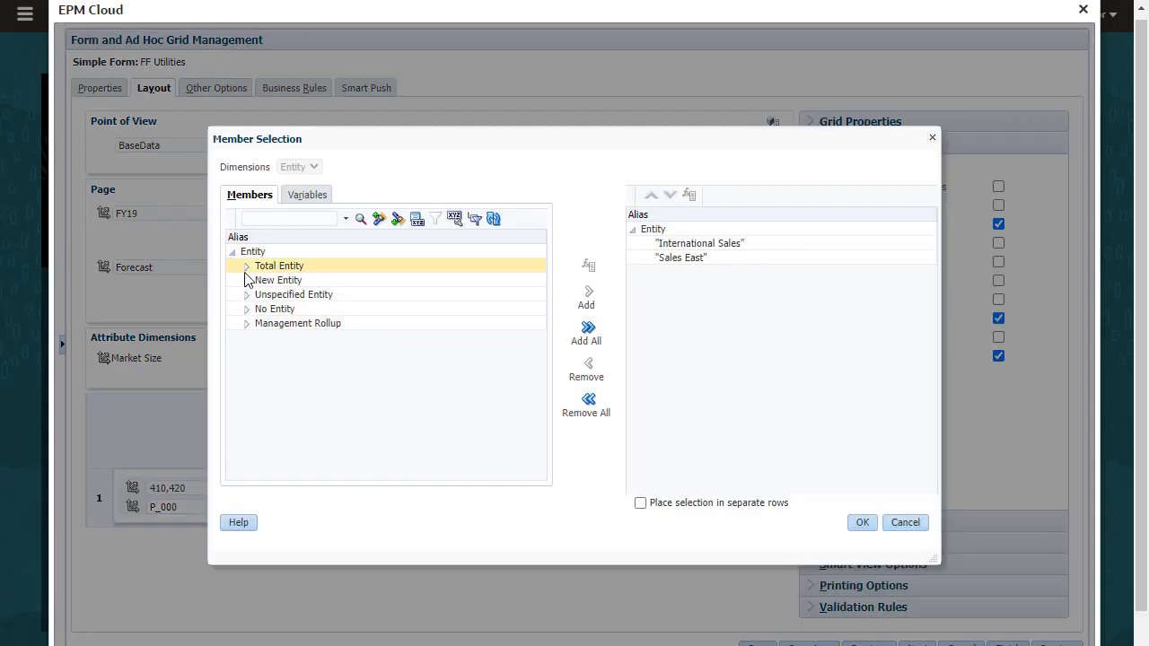
pyautogui.click(246, 265)
pyautogui.click(260, 280)
pyautogui.click(275, 337)
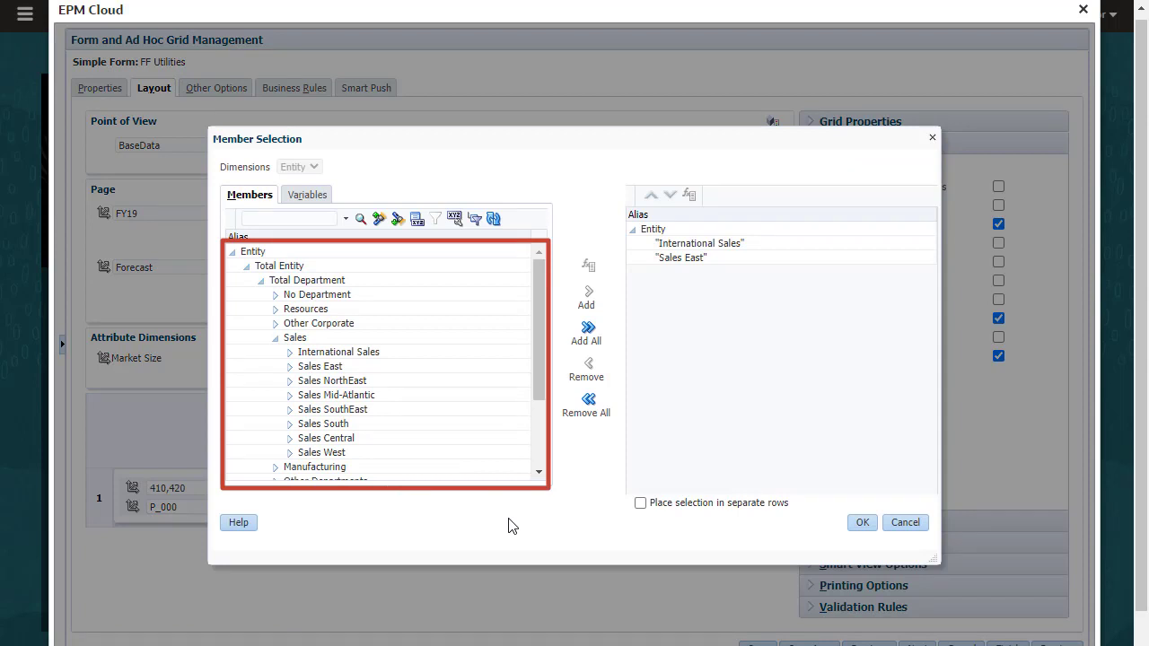
pyautogui.click(862, 524)
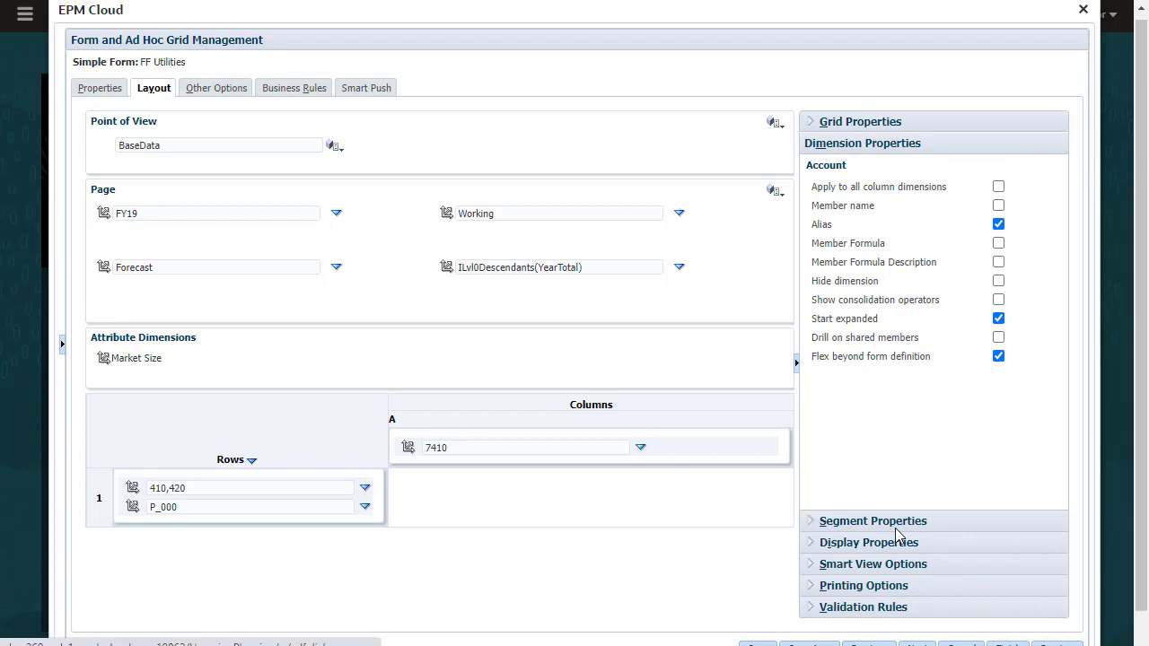
# Run Calculate Form after save, add the MapChannels Smart Push map, and preview FF Utilities
pyautogui.click(302, 88)
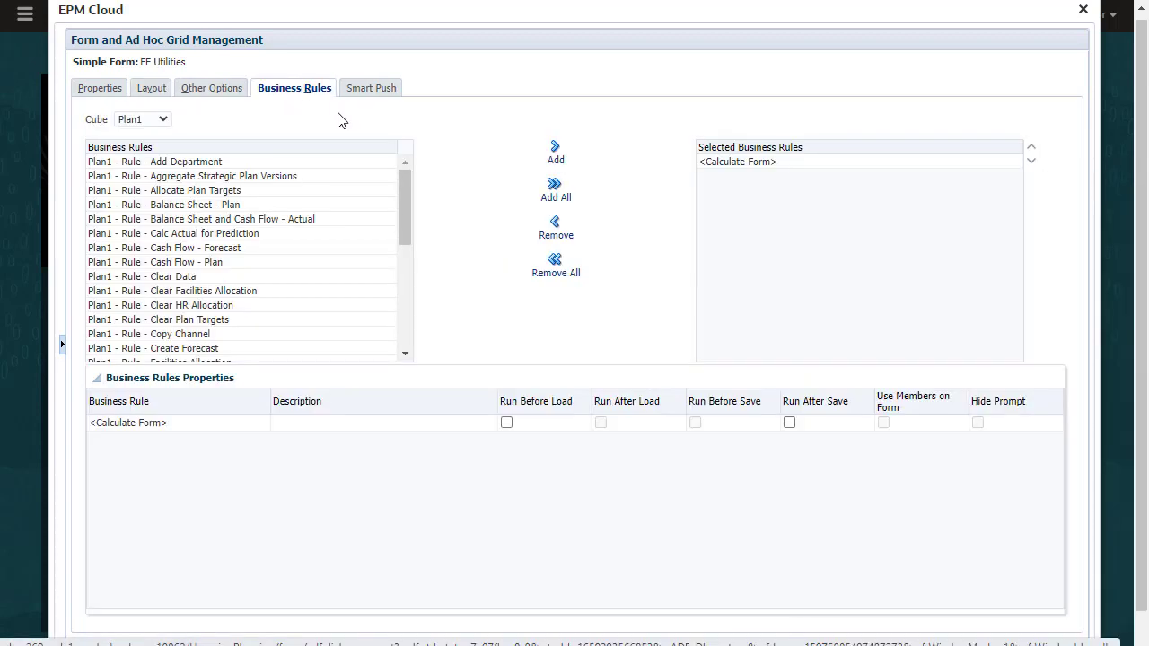
pyautogui.click(789, 423)
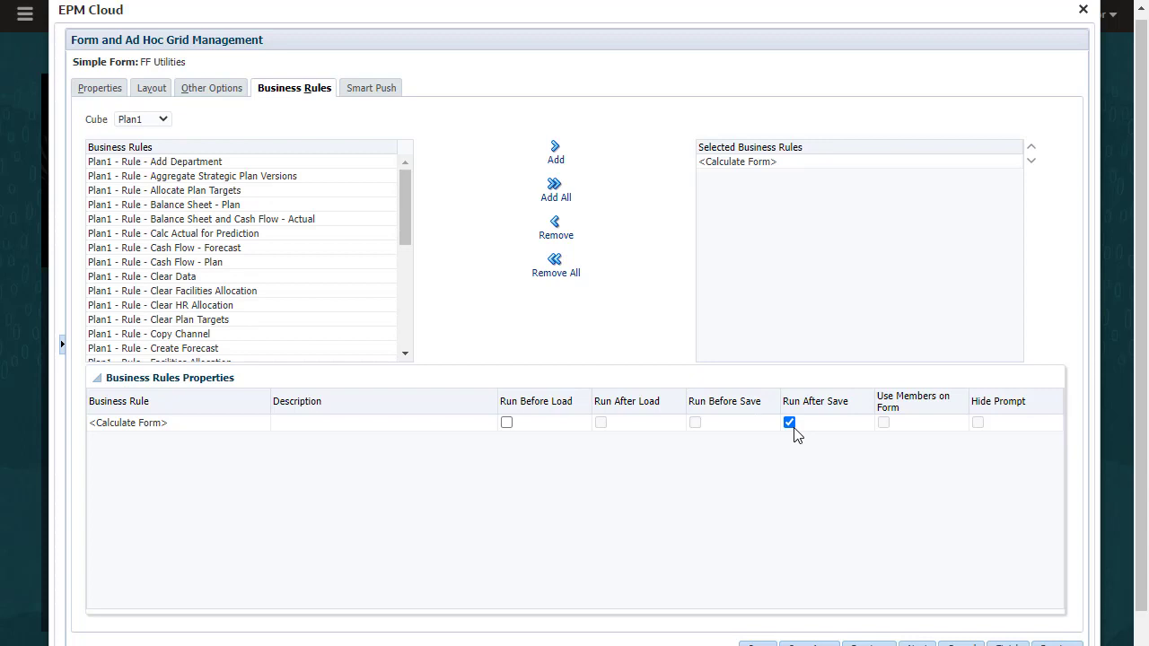
pyautogui.click(371, 88)
pyautogui.click(194, 139)
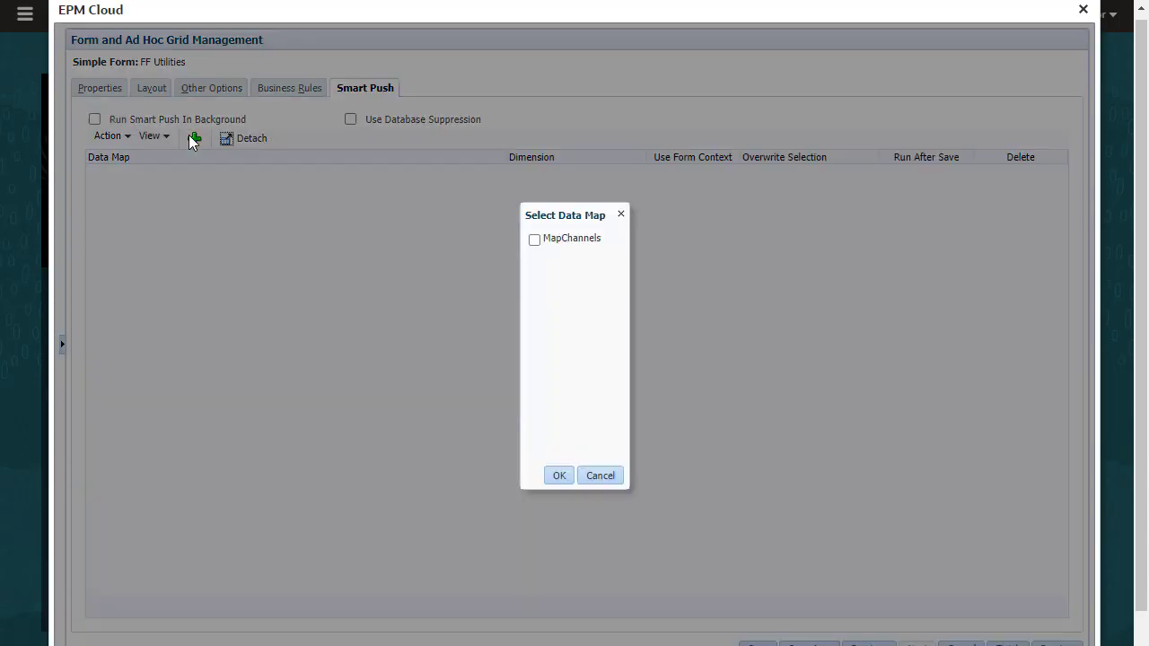
pyautogui.click(534, 238)
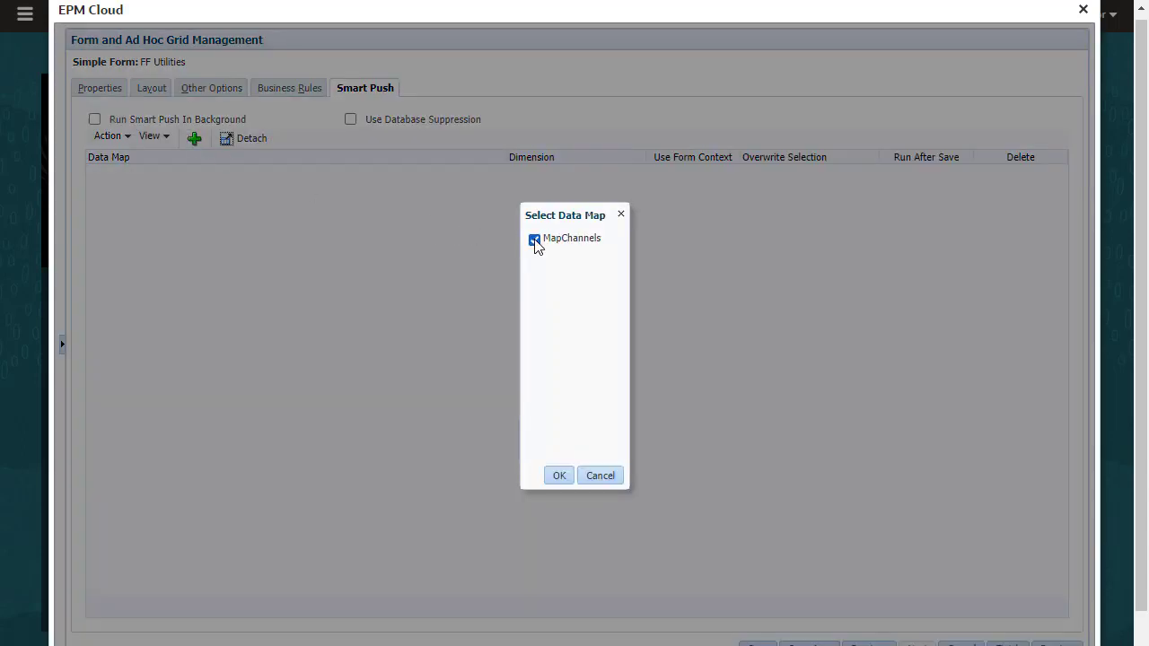
pyautogui.click(559, 475)
pyautogui.click(93, 175)
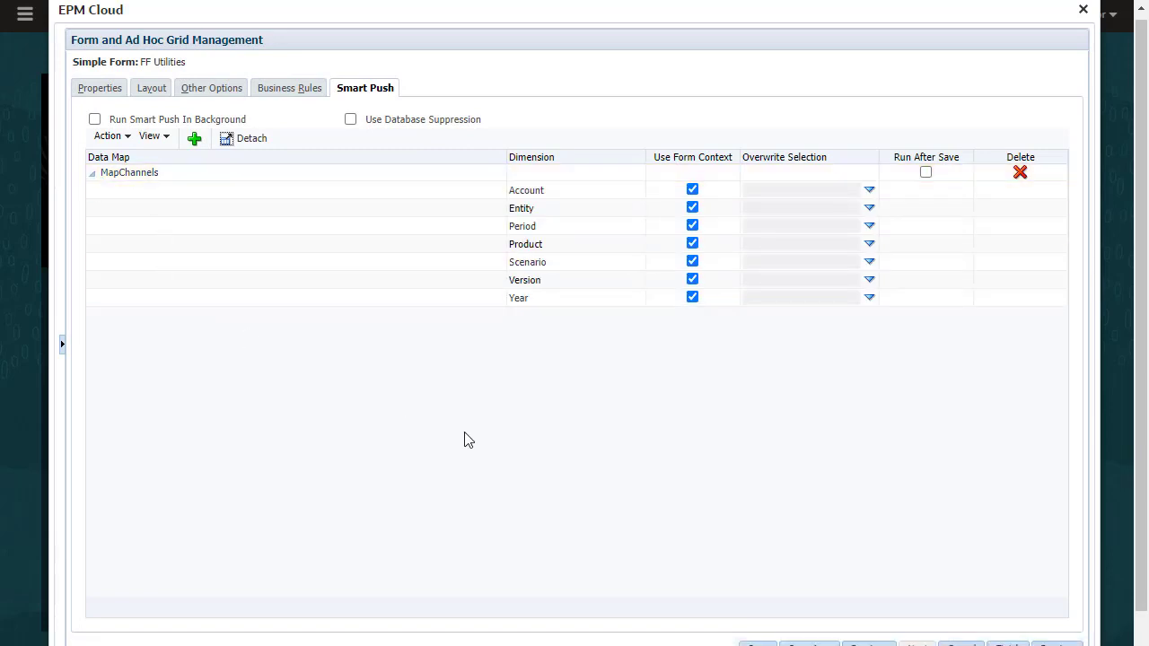
pyautogui.click(1050, 641)
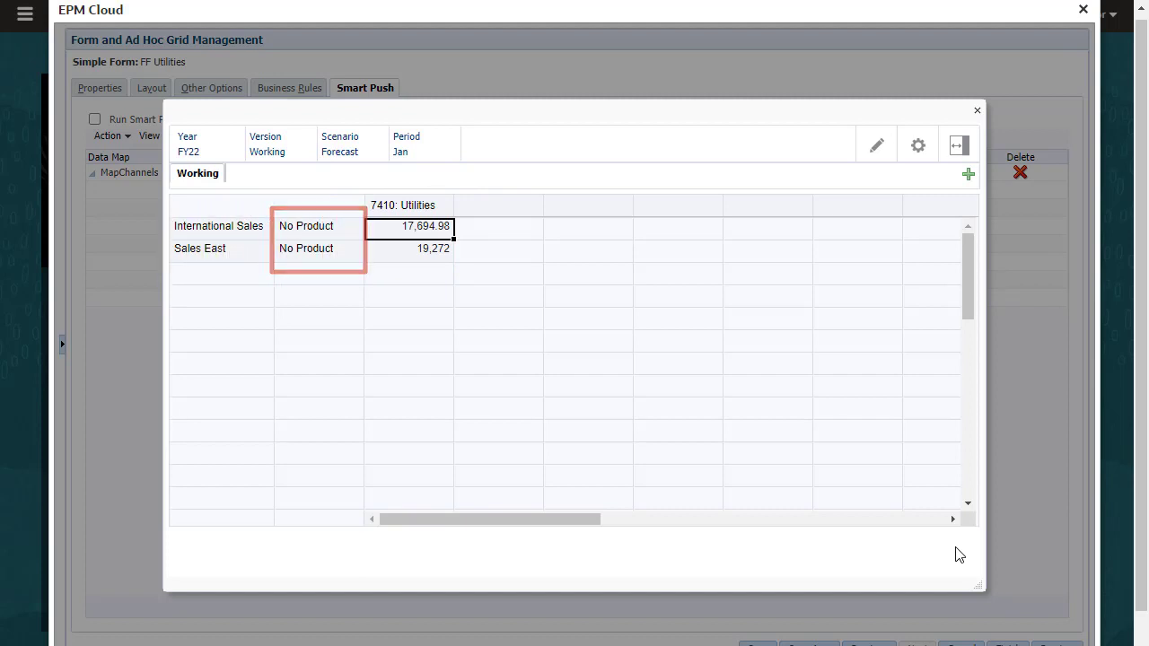
# Close the FF Utilities preview showing International Sales and Sales East values
pyautogui.click(977, 110)
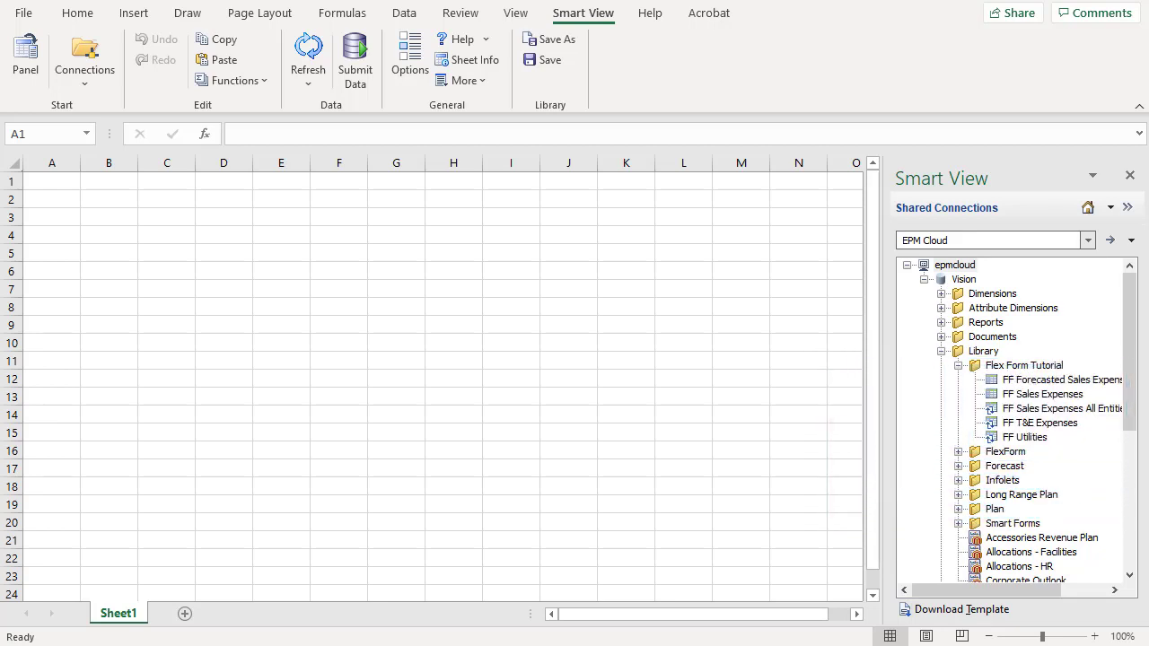
# Open FF Utilities as a flex form and confirm its sheet type in Sheet Info
pyautogui.rightClick(1021, 437)
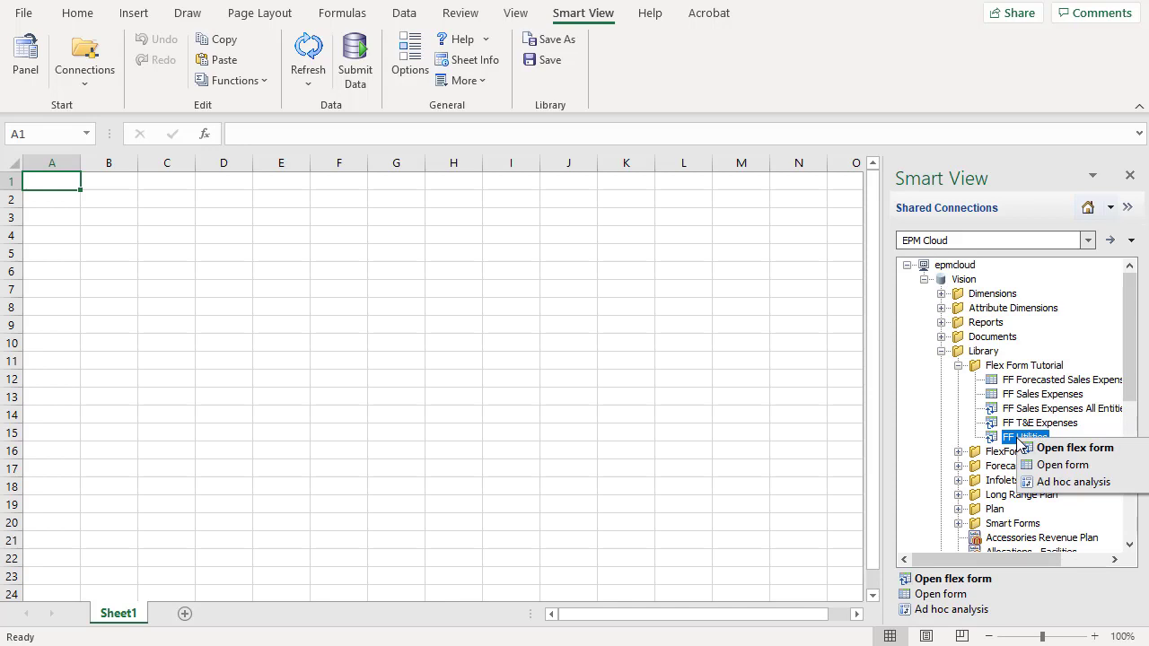
pyautogui.click(1042, 449)
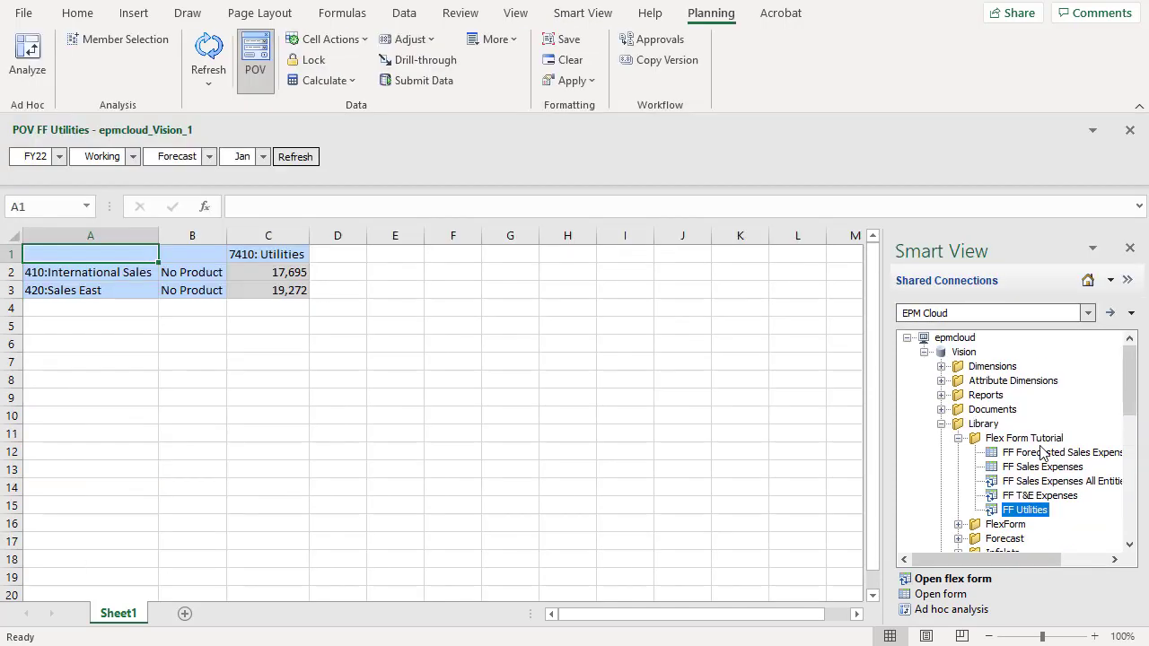
pyautogui.click(583, 12)
pyautogui.click(476, 60)
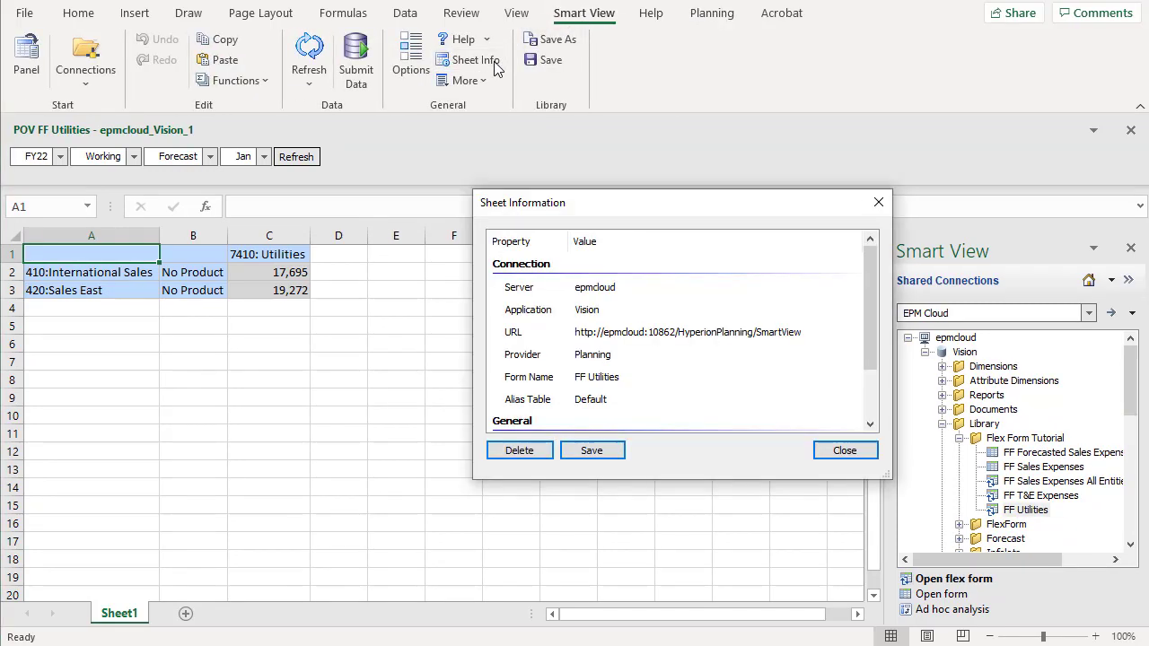
pyautogui.scroll(-3, 872, 389)
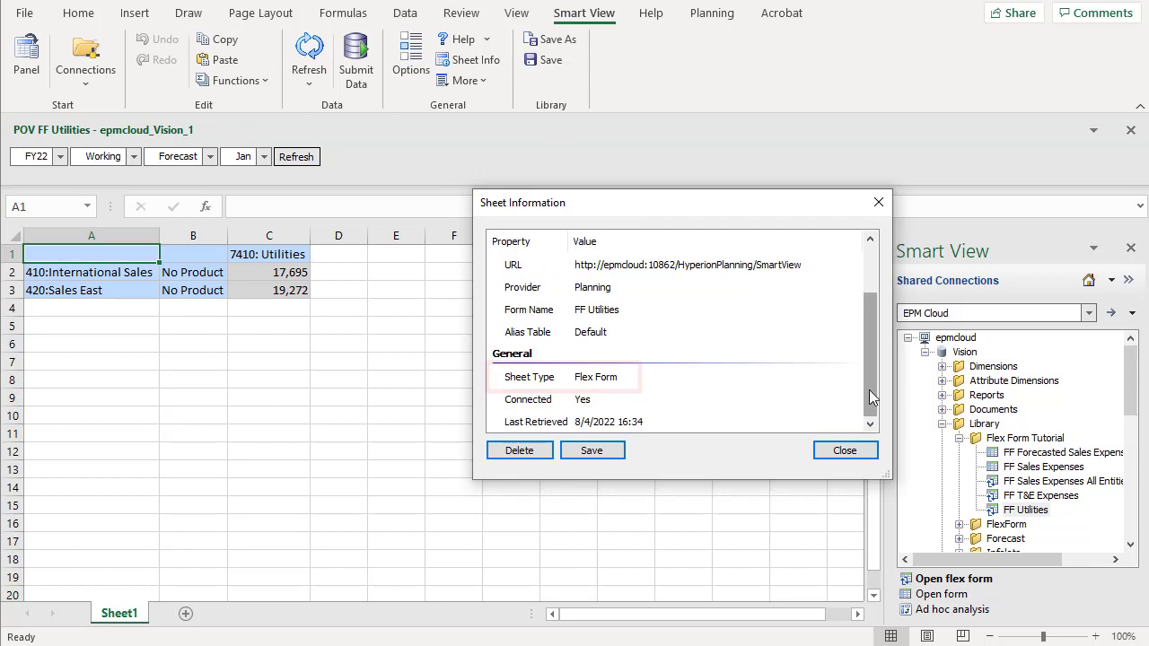
pyautogui.click(842, 451)
pyautogui.click(417, 65)
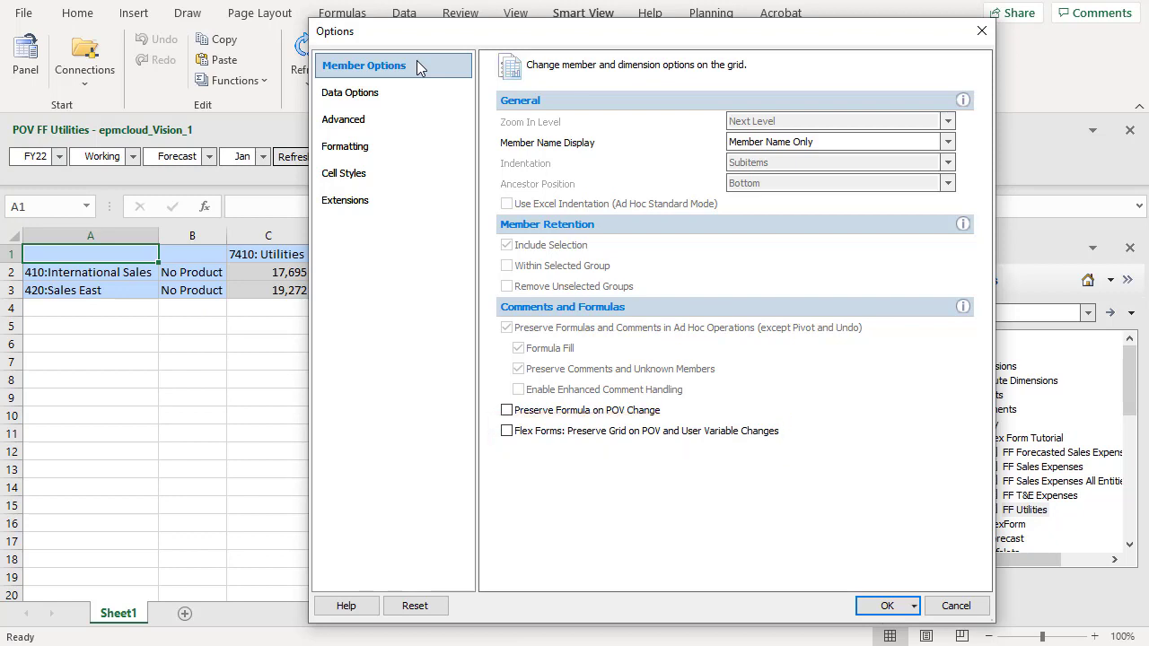
# Turn on Flex Forms: Preserve Grid on POV and User Variable Changes in Member Options
pyautogui.click(507, 431)
pyautogui.click(873, 606)
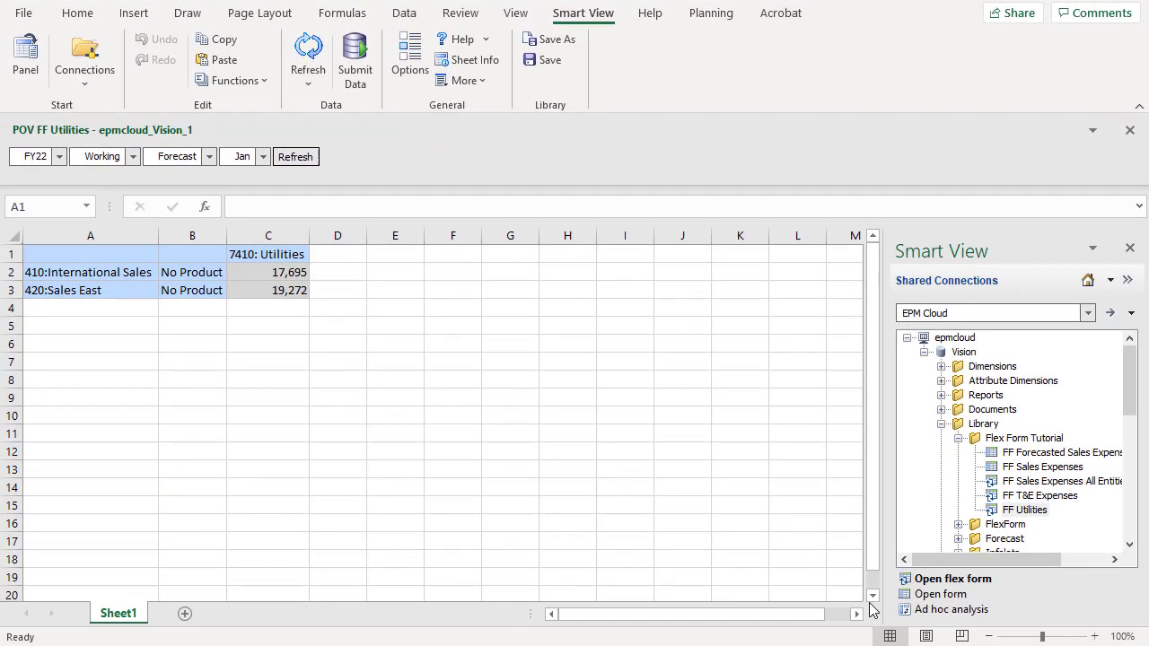
# Move the 420:Sales East row above 410:International Sales and refresh
pyautogui.click(11, 272)
pyautogui.moveTo(44, 264)
pyautogui.mouseDown()
pyautogui.moveTo(56, 308)
pyautogui.moveTo(43, 269)
pyautogui.moveTo(51, 291)
pyautogui.mouseUp()
pyautogui.click(11, 290)
pyautogui.click(11, 308)
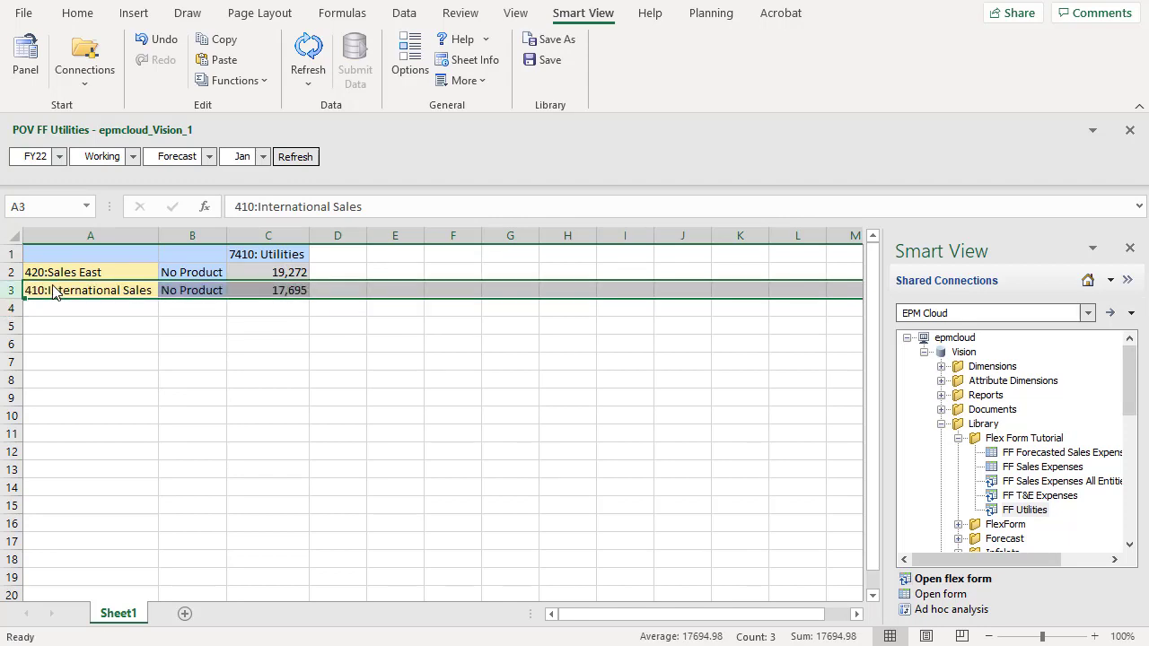
pyautogui.click(284, 156)
# Add a Sales West / No Product row below the data and refresh
pyautogui.click(108, 308)
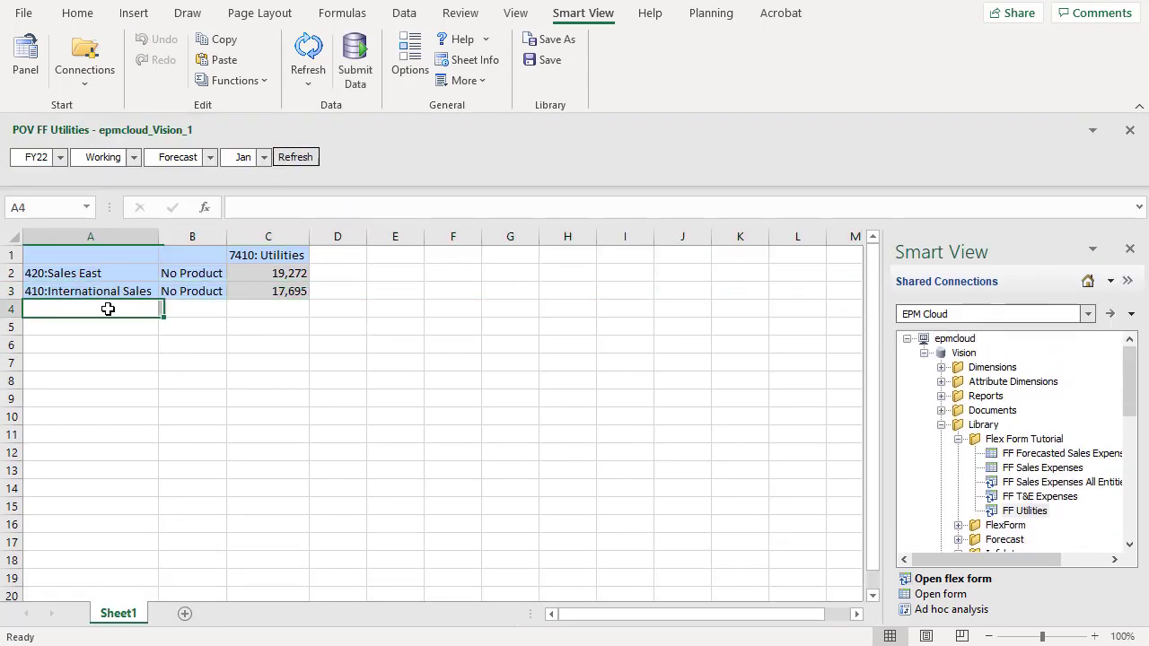
pyautogui.write('Sales West')
pyautogui.press('Tab')
pyautogui.write('No Product')
pyautogui.press('Tab')
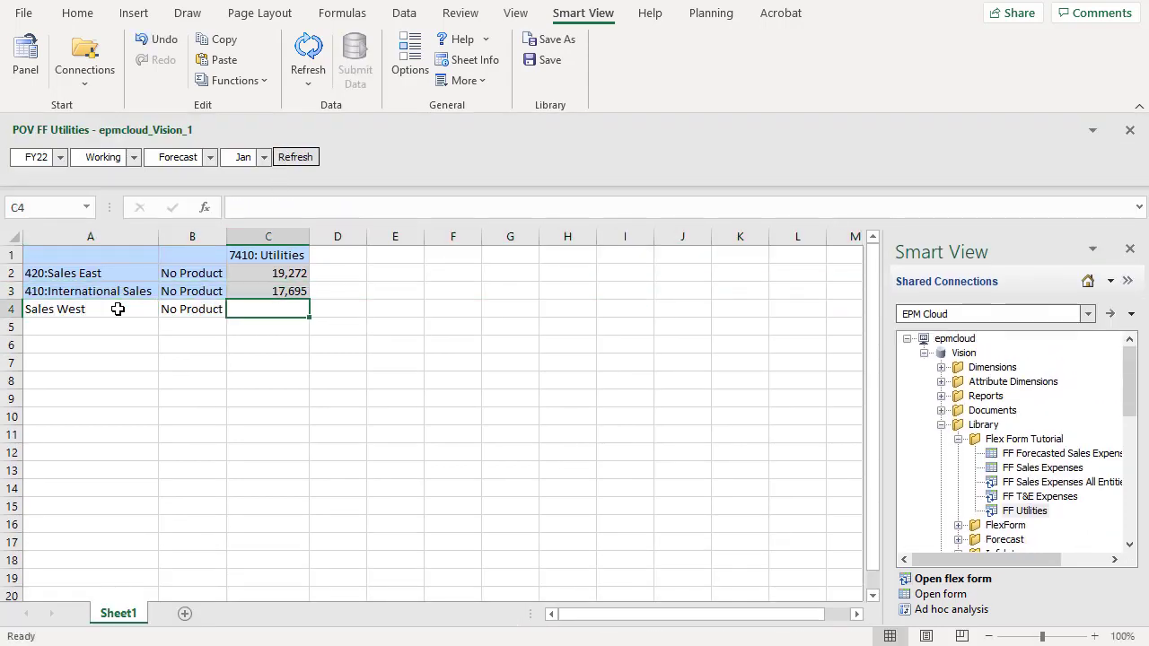
pyautogui.click(295, 160)
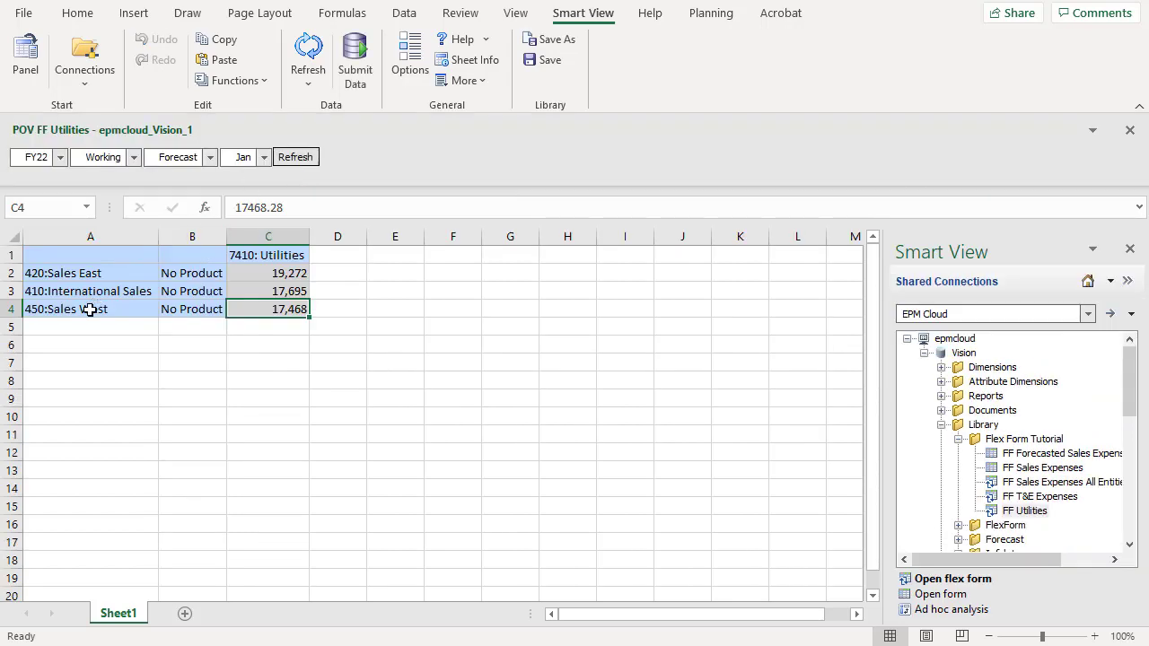
# Change the new row's entity from Sales West to Sales Central via Member Selection, then refresh
pyautogui.click(90, 308)
pyautogui.click(709, 12)
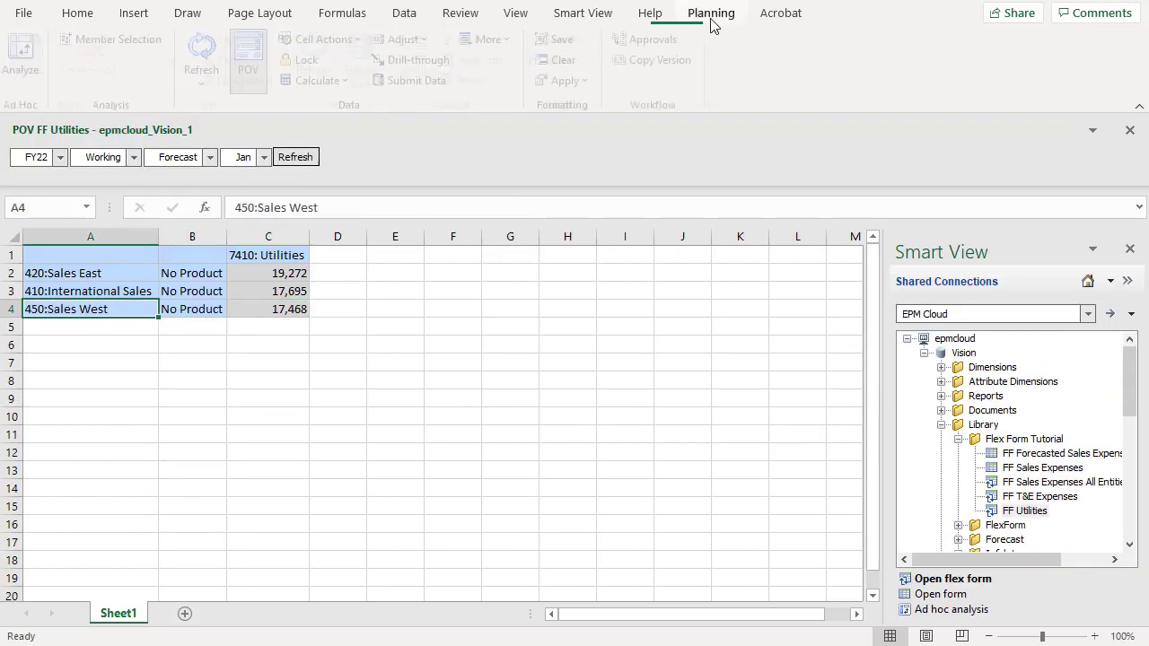
pyautogui.click(124, 40)
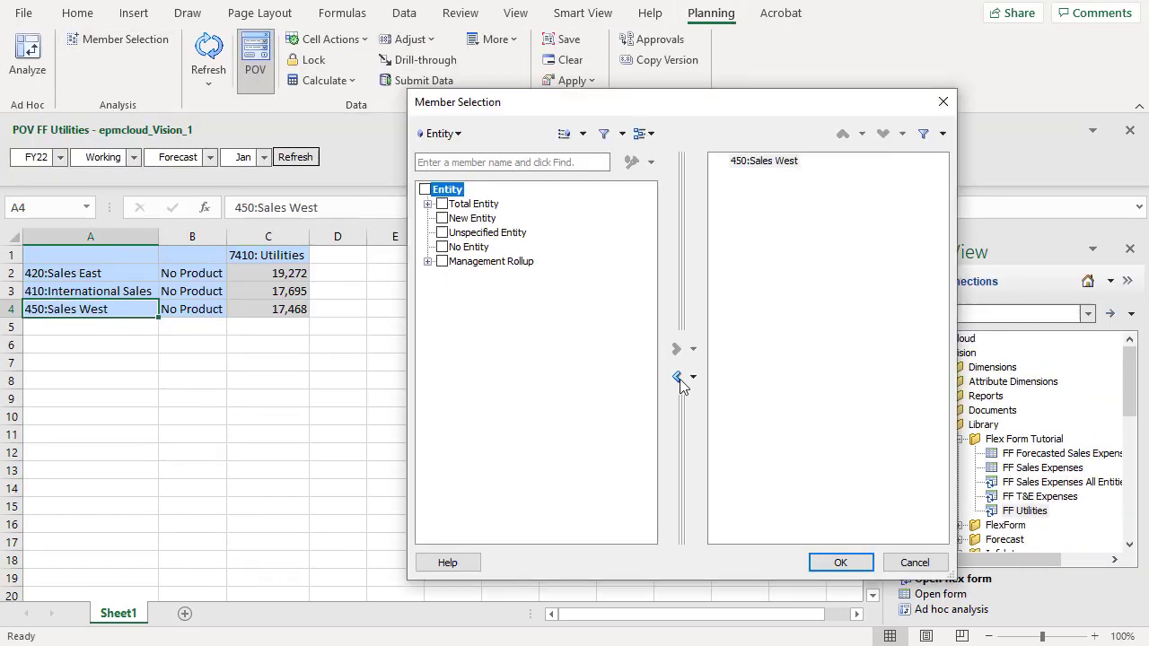
pyautogui.click(488, 160)
pyautogui.write('Sales Centra')
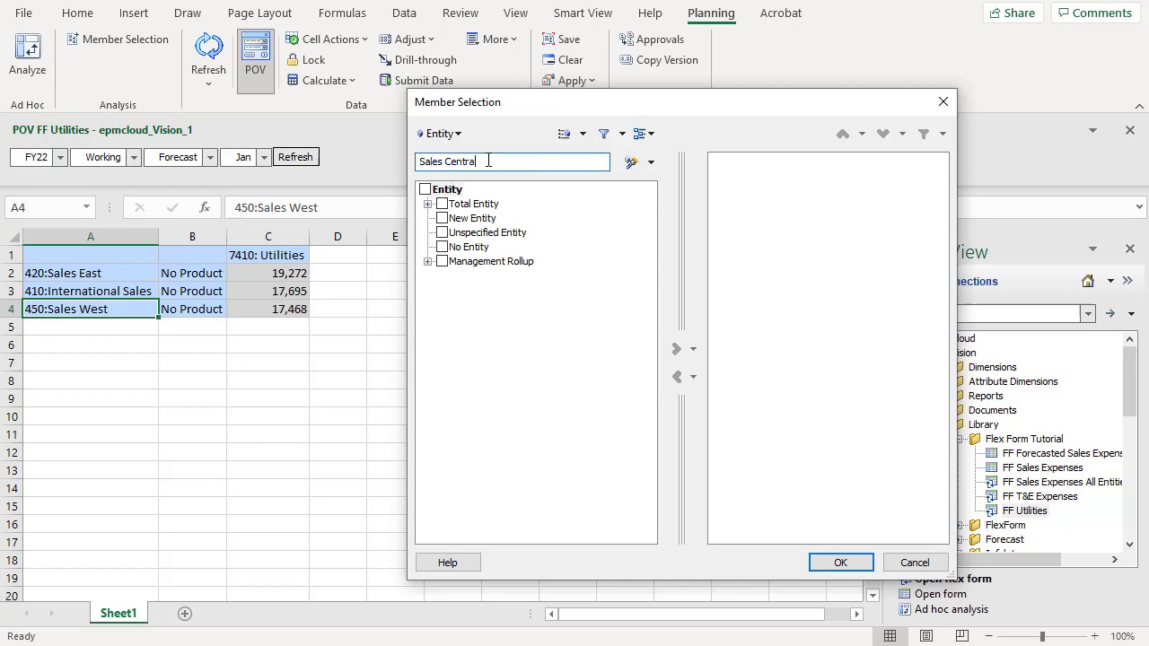
pyautogui.write('l')
pyautogui.press('Return')
pyautogui.click(675, 349)
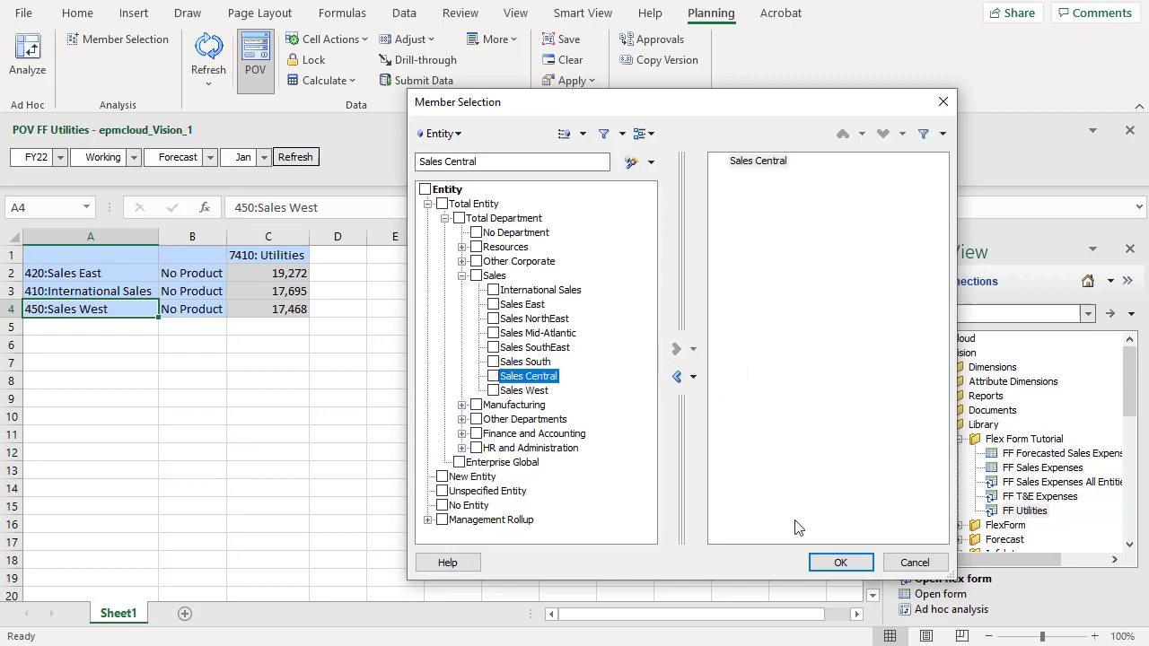
pyautogui.click(840, 562)
pyautogui.click(295, 157)
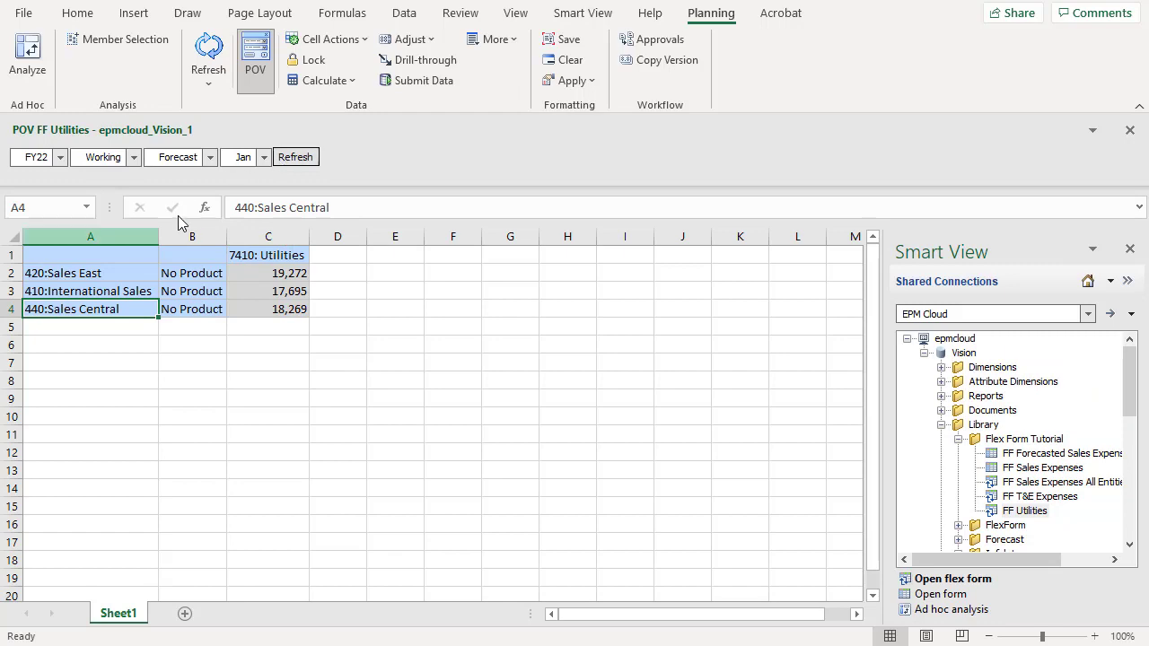
# Delete the Sales Central row and refresh the form
pyautogui.click(11, 308)
pyautogui.rightClick(11, 309)
pyautogui.click(63, 480)
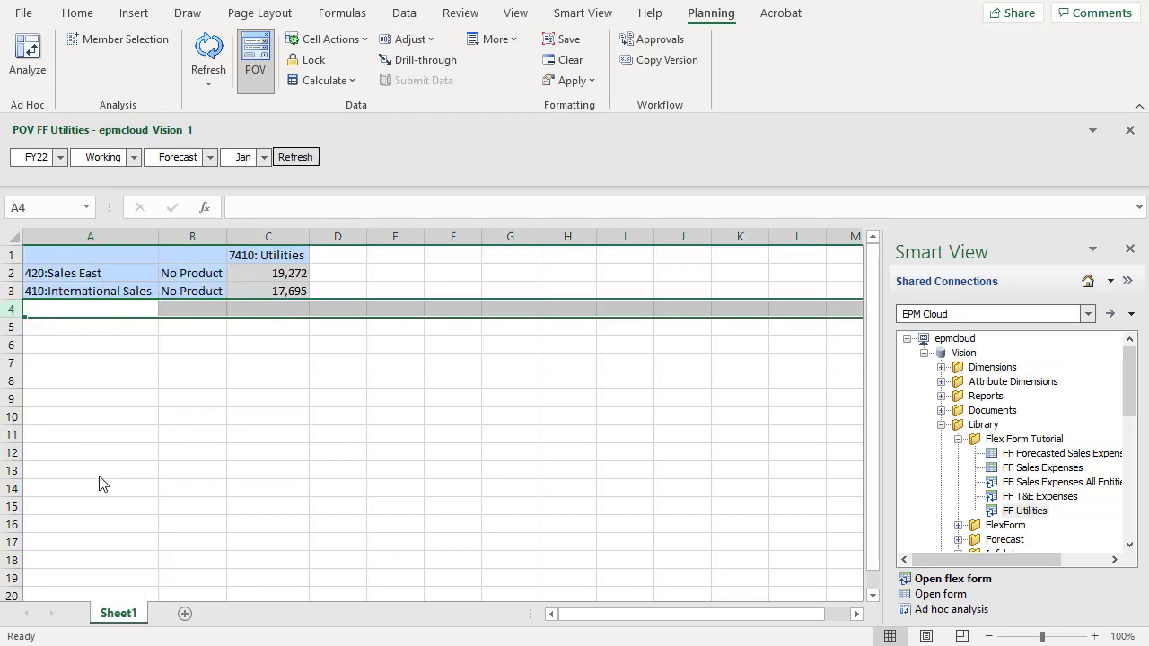
pyautogui.click(292, 165)
# Turn off No Data/Missing suppression for rows and columns in Smart View Data Options
pyautogui.click(583, 12)
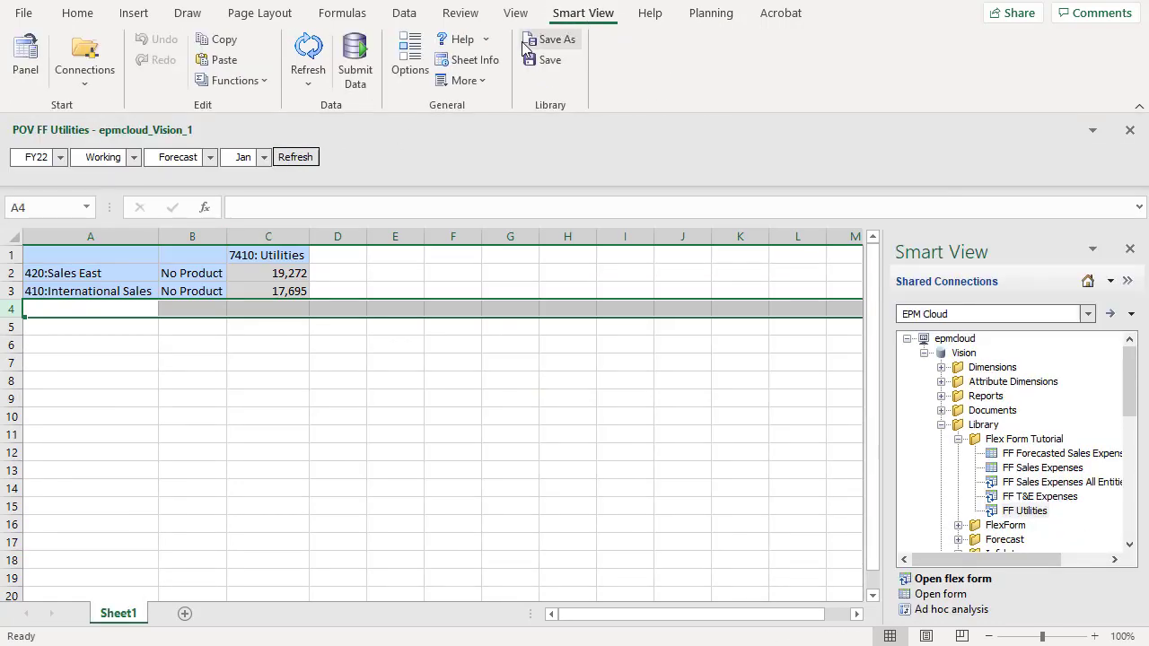
pyautogui.click(410, 55)
pyautogui.click(355, 92)
pyautogui.click(507, 122)
pyautogui.click(506, 265)
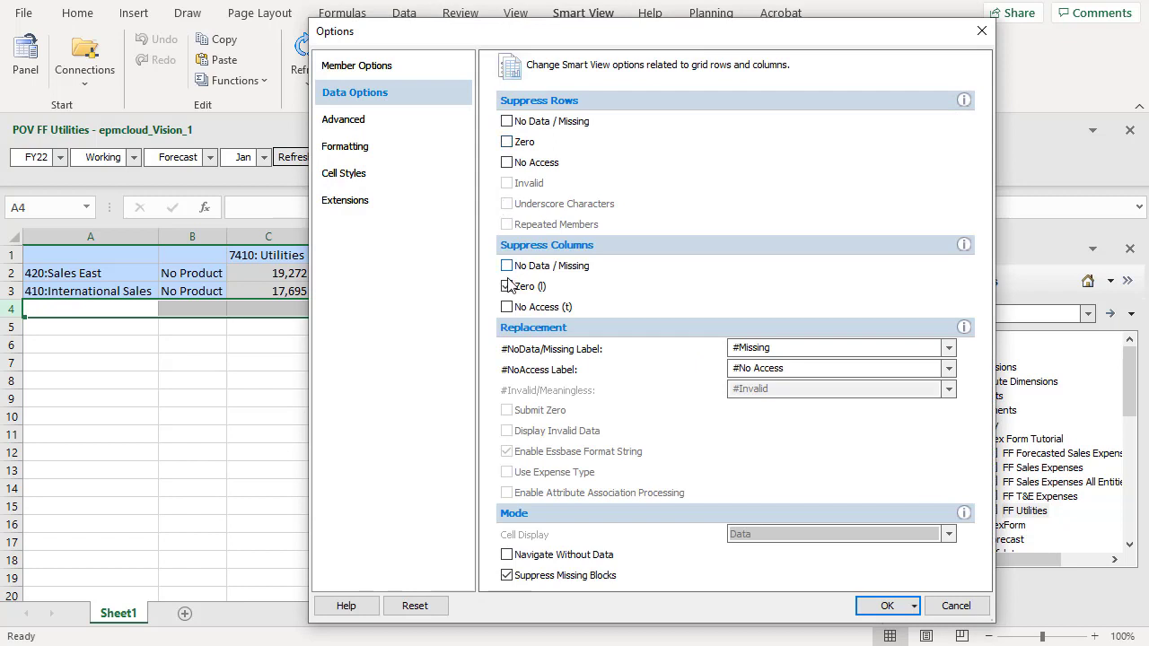
pyautogui.click(869, 601)
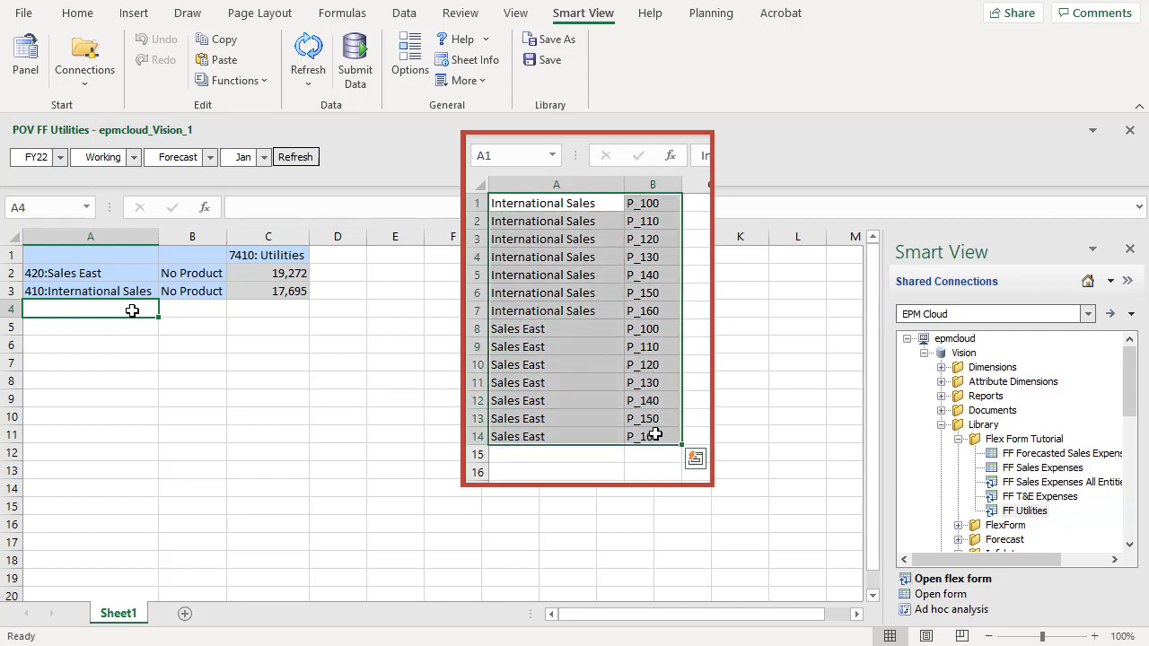
# Paste the entity-product list into the form and refresh to resolve the rows
pyautogui.write('International Sales\tP_100 International Sales\tP_110 International Sales\tP_120 International Sales\tP_130 International Sales\tP_140 International Sales\tP_150 International Sales\tP_160 Sales East\tP_100 Sales East\tP_110 Sales East\tP_120 Sales East\tP_130 Sales East\tP_140 Sales East\tP_150 Sales East\tP_160')
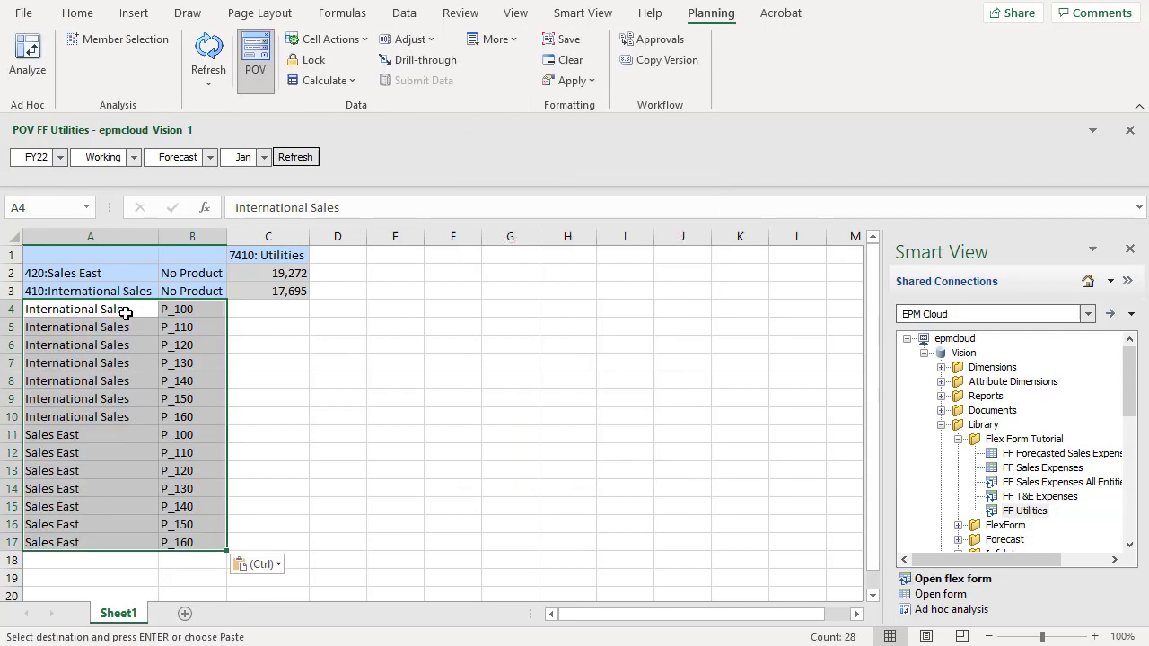
pyautogui.click(296, 158)
pyautogui.click(425, 262)
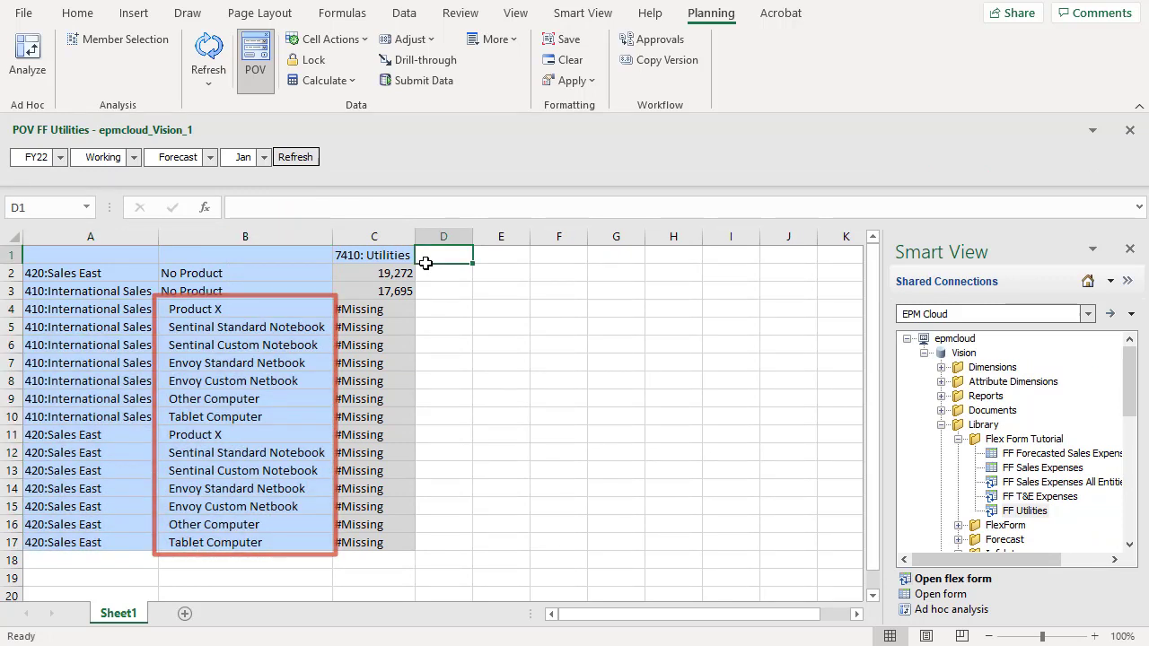
# Filter column A to 420:Sales East, then turn the filter back off
pyautogui.click(77, 12)
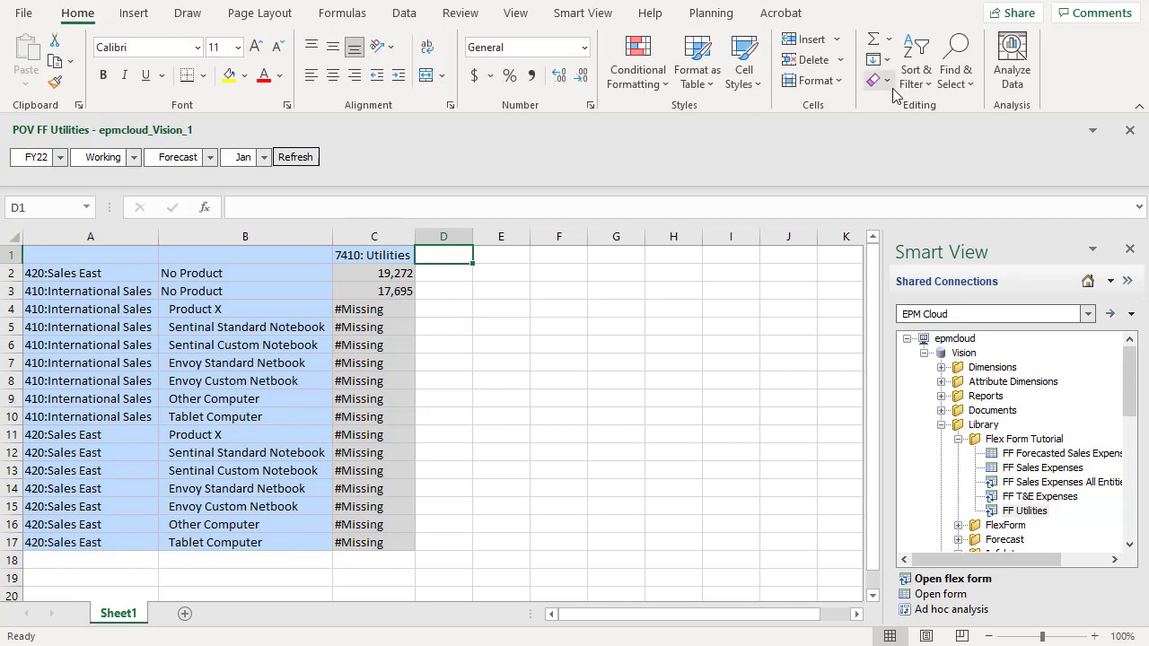
pyautogui.click(916, 72)
pyautogui.click(943, 187)
pyautogui.click(149, 256)
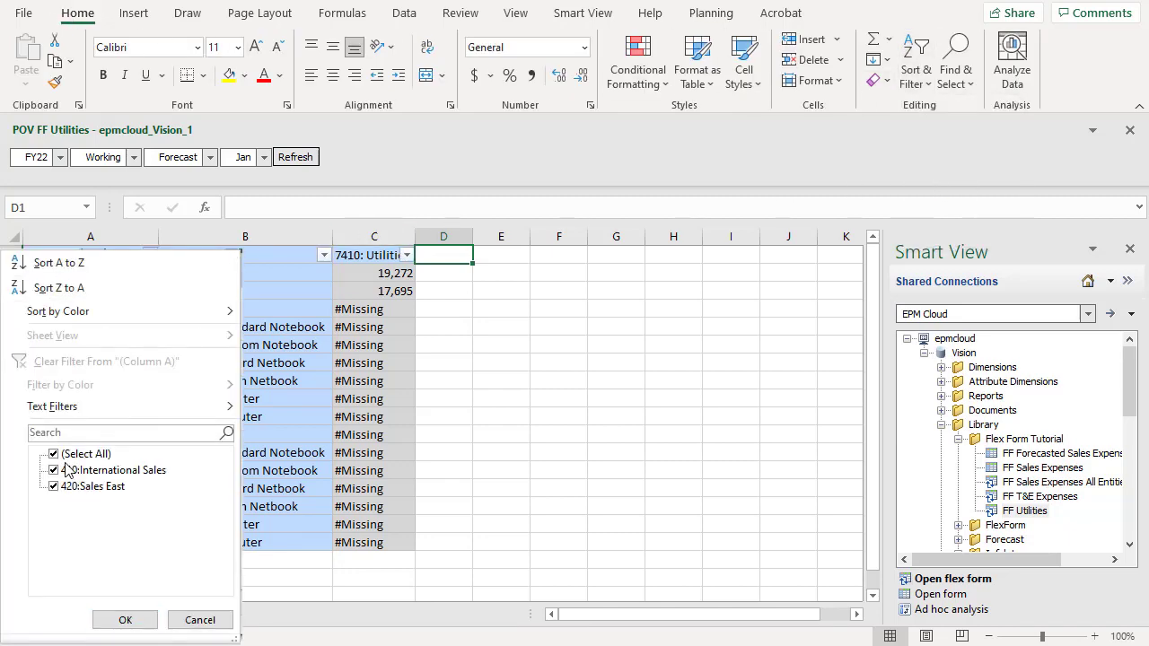
pyautogui.click(55, 451)
pyautogui.click(56, 487)
pyautogui.click(112, 619)
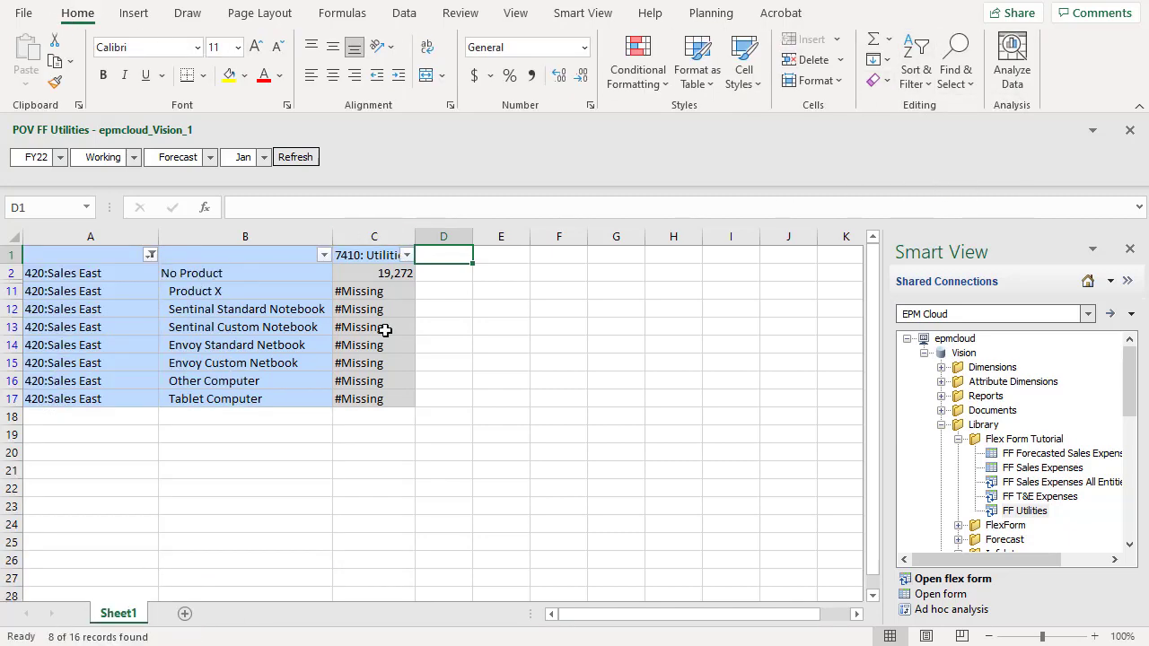
pyautogui.click(915, 72)
pyautogui.click(943, 187)
# Sort rows A2:C17 Z to A so Sales East rows come first
pyautogui.click(90, 291)
pyautogui.moveTo(108, 273)
pyautogui.mouseDown()
pyautogui.moveTo(323, 542)
pyautogui.moveTo(377, 542)
pyautogui.mouseUp()
pyautogui.click(915, 72)
pyautogui.click(957, 108)
pyautogui.click(915, 72)
pyautogui.click(957, 133)
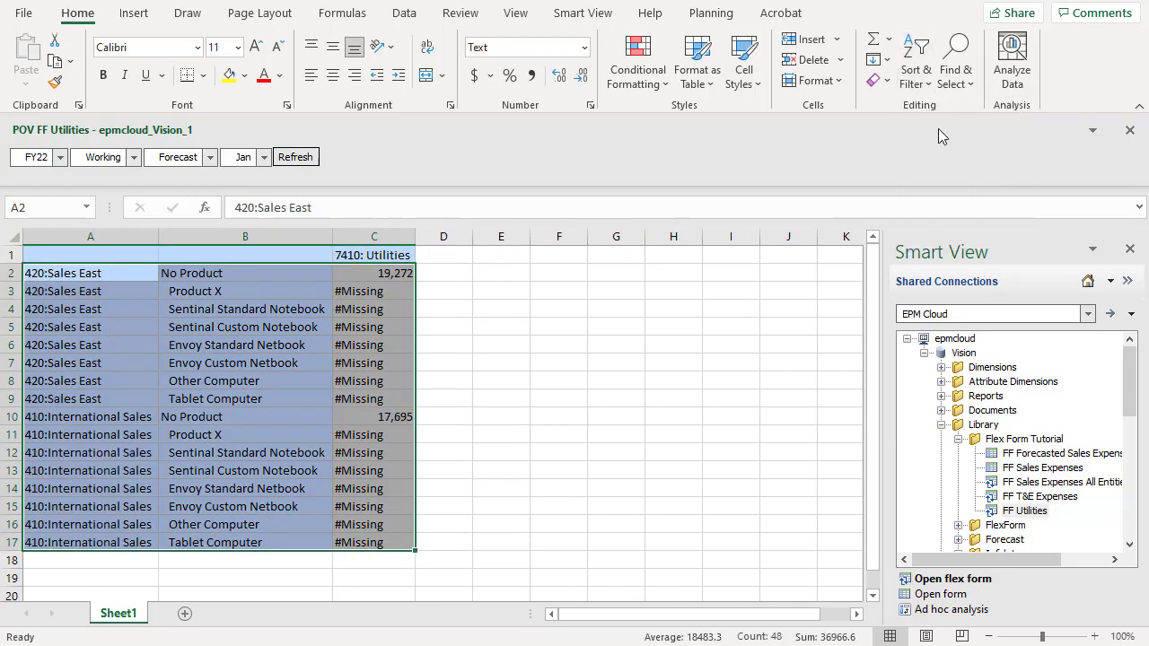
pyautogui.click(673, 273)
pyautogui.click(711, 13)
pyautogui.click(323, 80)
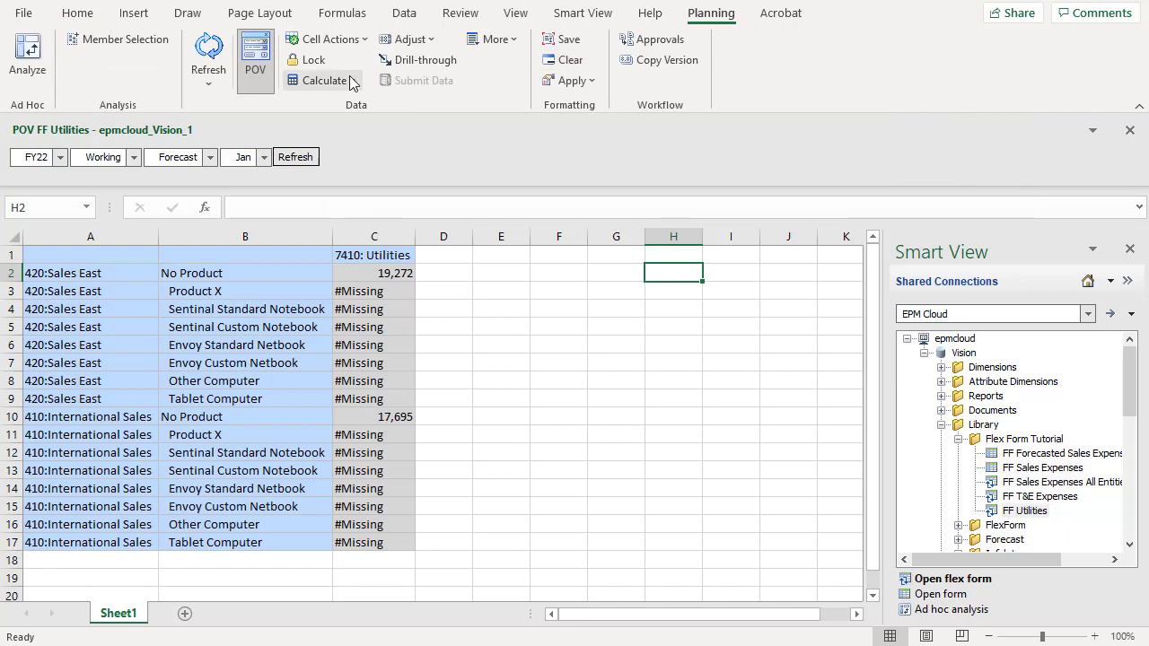
pyautogui.click(386, 101)
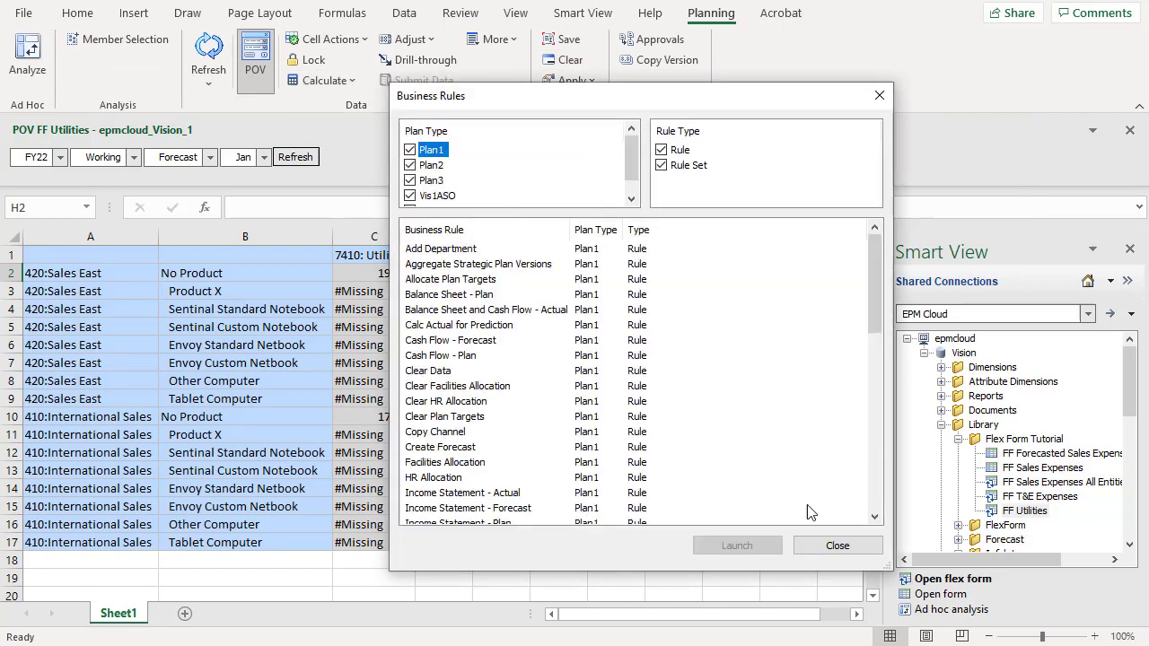
pyautogui.click(828, 545)
pyautogui.click(346, 82)
pyautogui.click(372, 125)
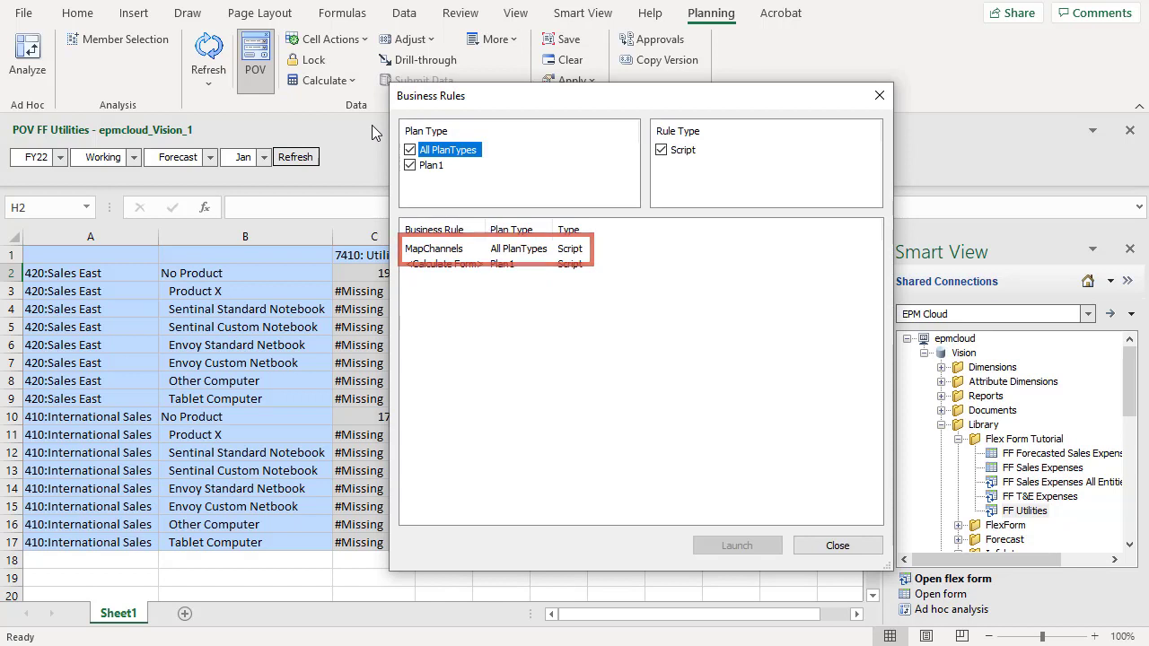
pyautogui.click(814, 542)
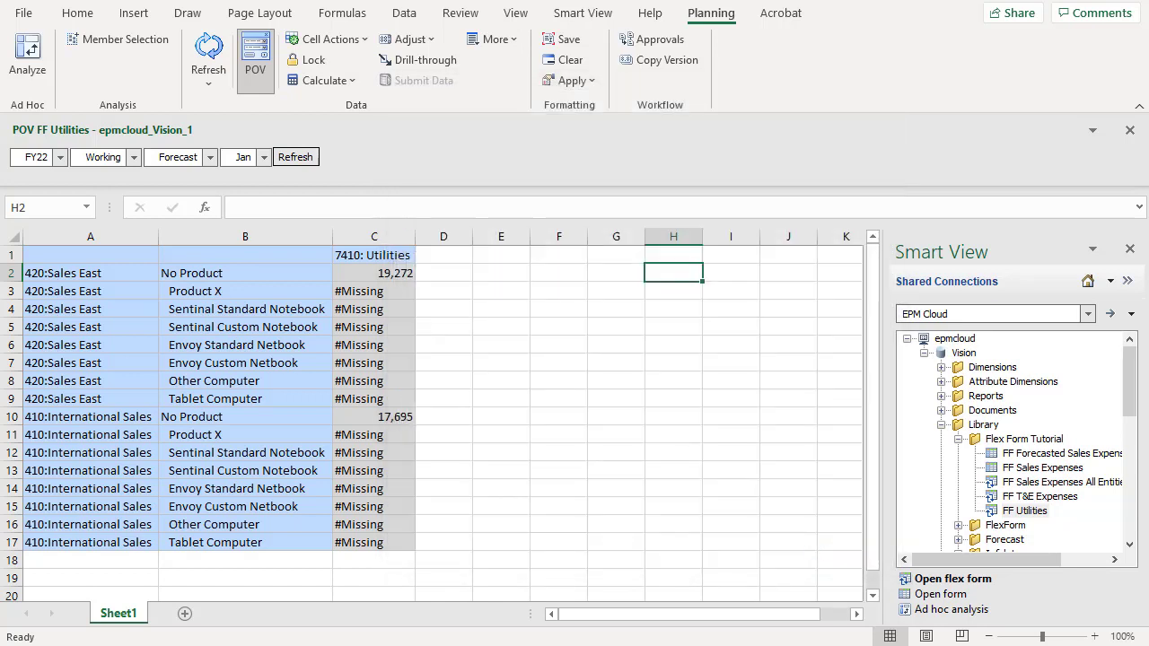